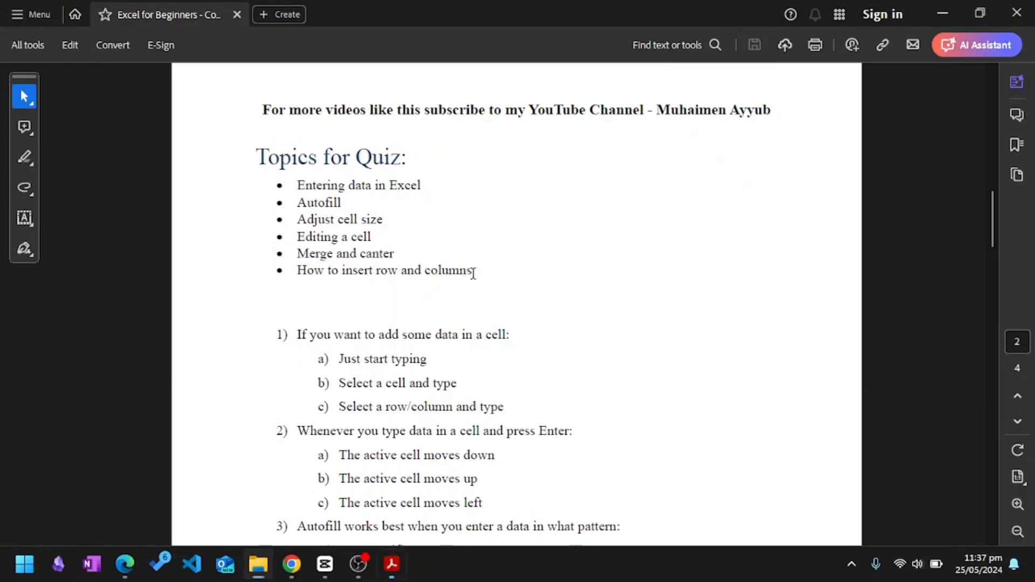
Review the quiz topics and all ten multiple-choice questions in the Excel quiz PDF.
left_click_drag(473, 273, 256, 158)
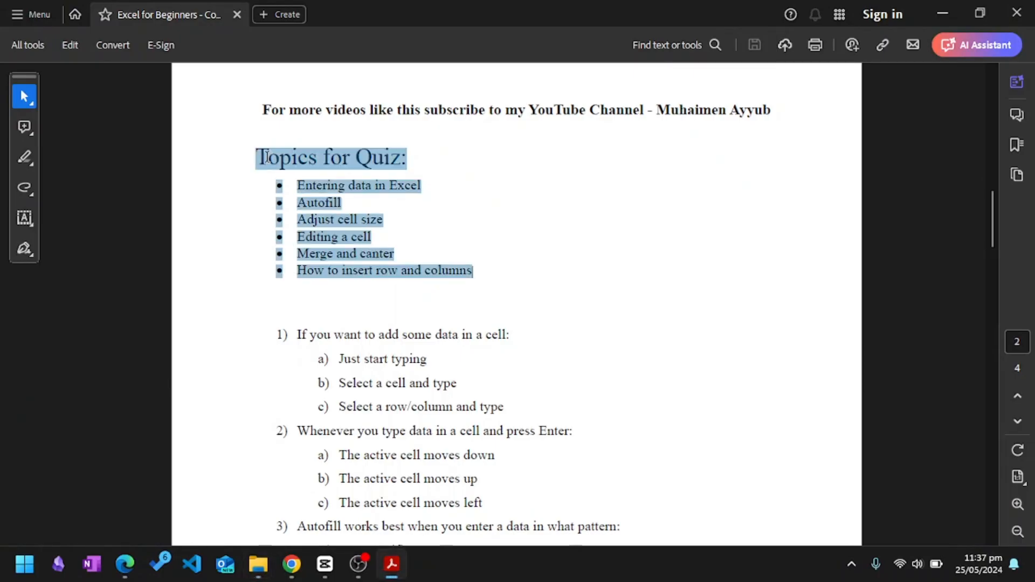
left_click(367, 236)
scroll(366, 233, "down", 6)
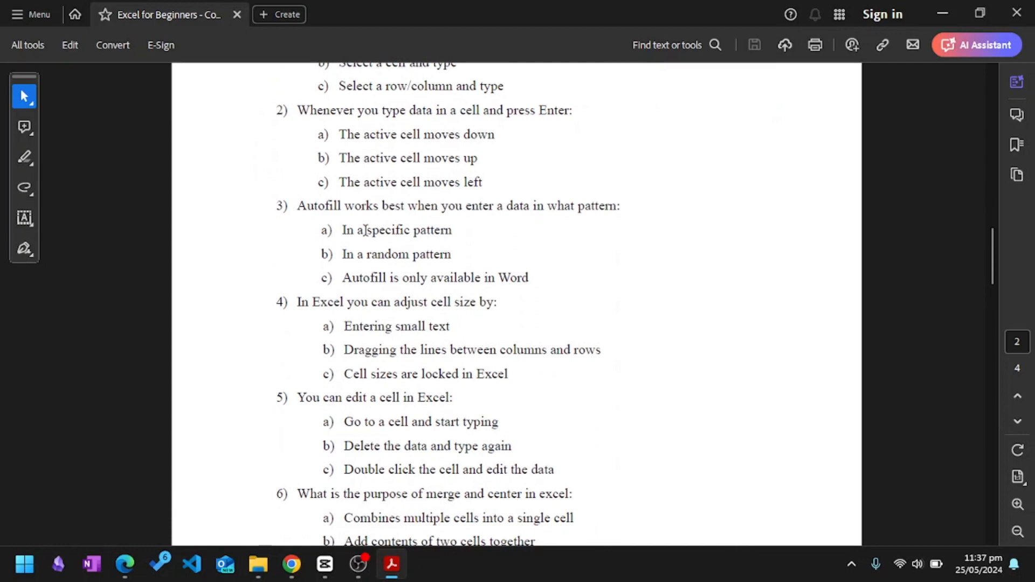
scroll(365, 231, "down", 10)
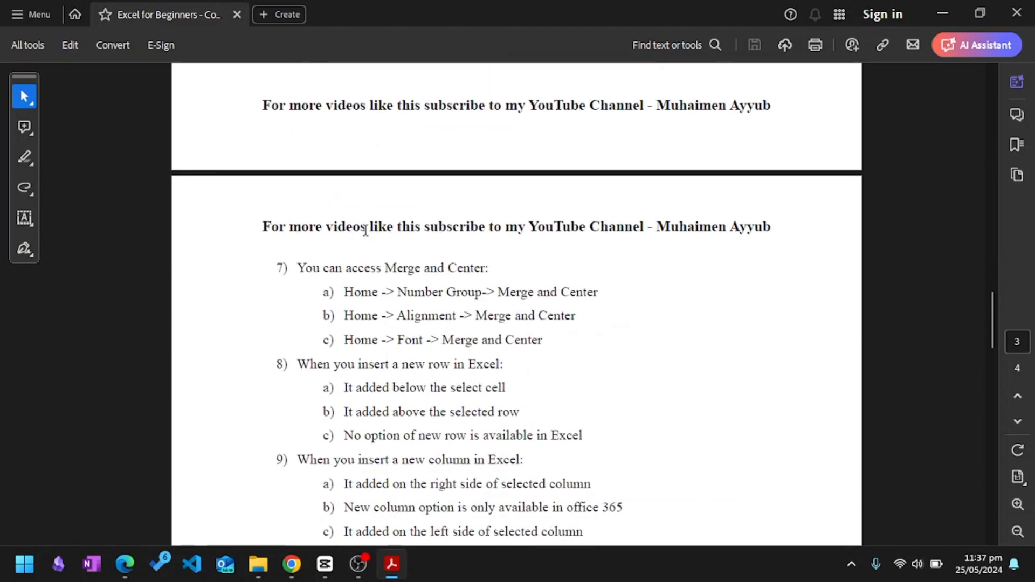
scroll(389, 334, "down", 7)
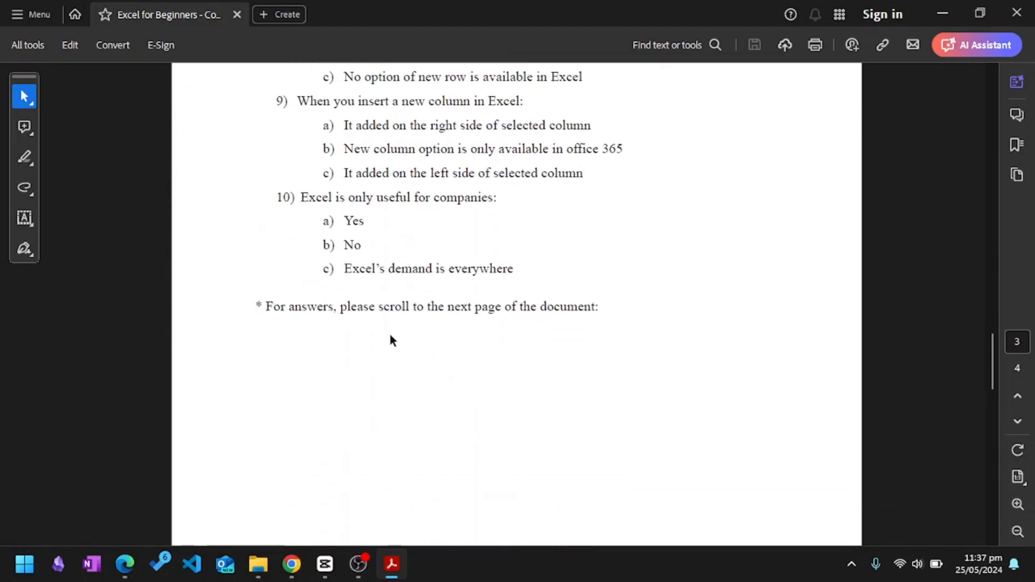
scroll(390, 336, "up", 20)
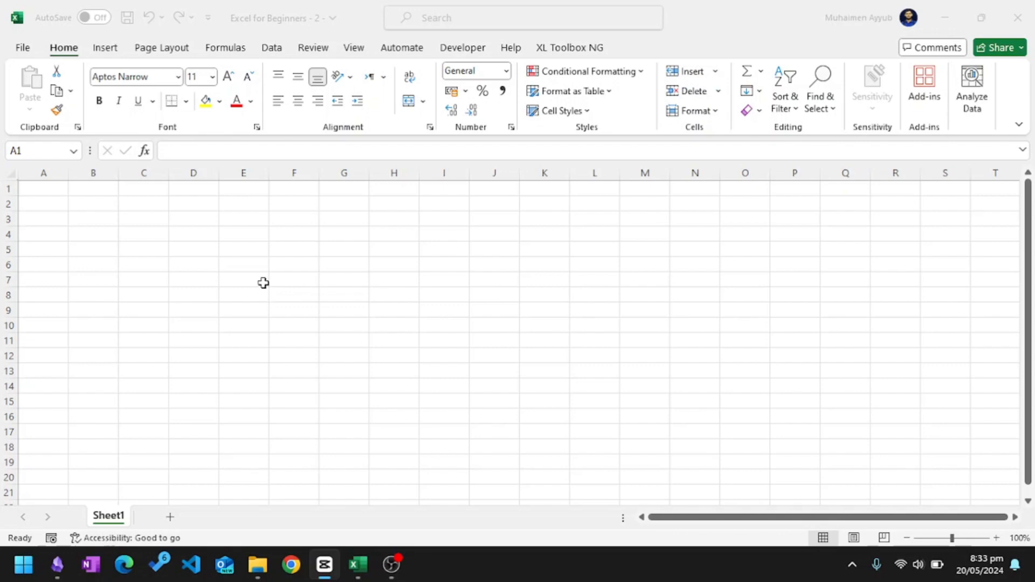
Enter the header "No. of Students" in cell A1 of the blank Excel worksheet.
left_click(251, 282)
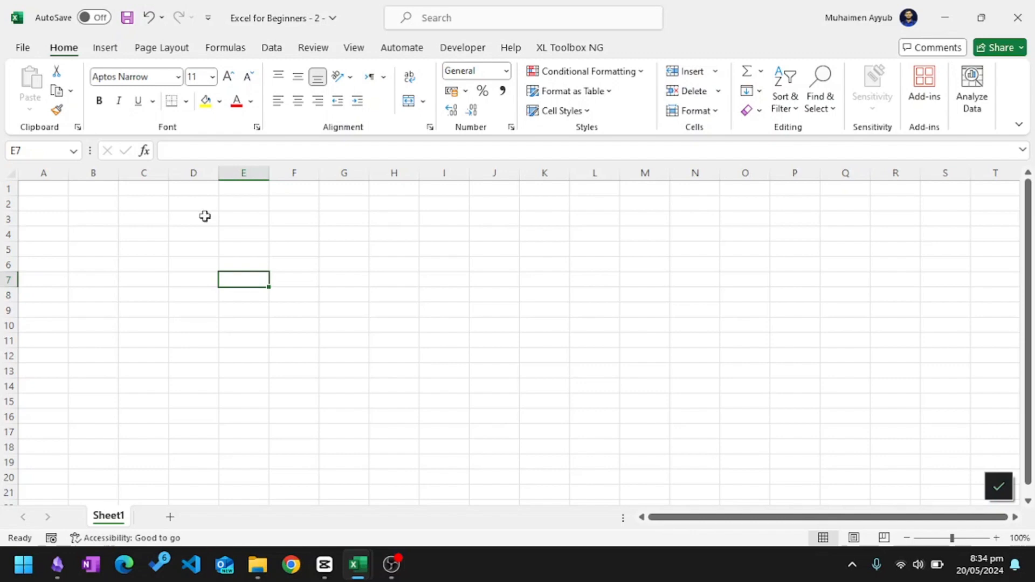
left_click(47, 191)
double_click(47, 191)
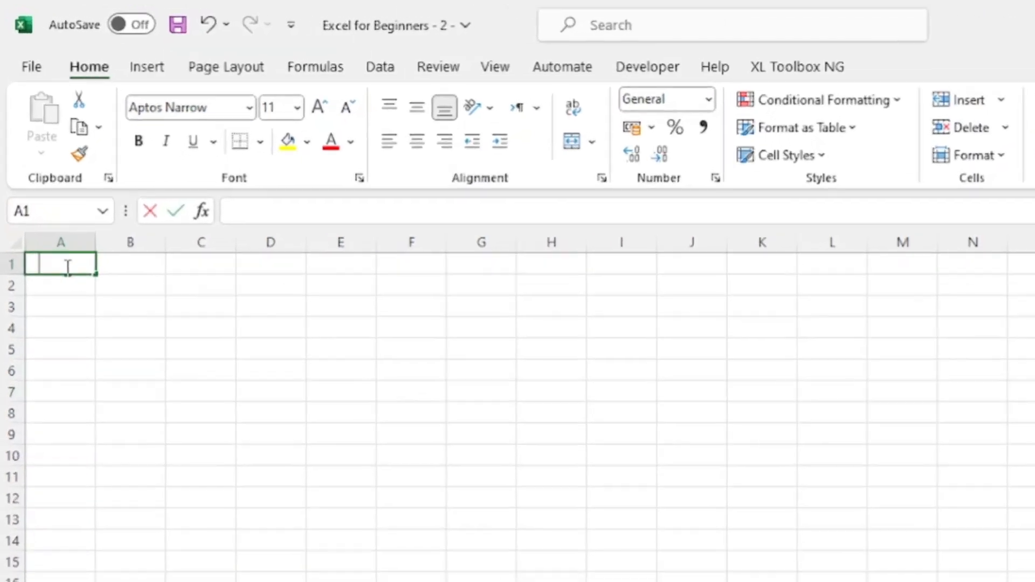
type("No. of Students")
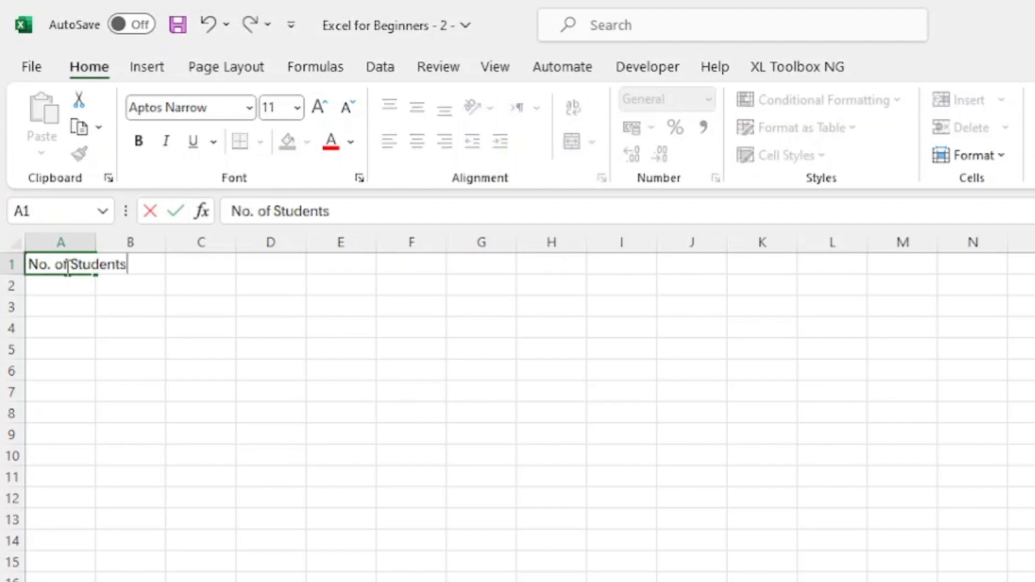
key("Return")
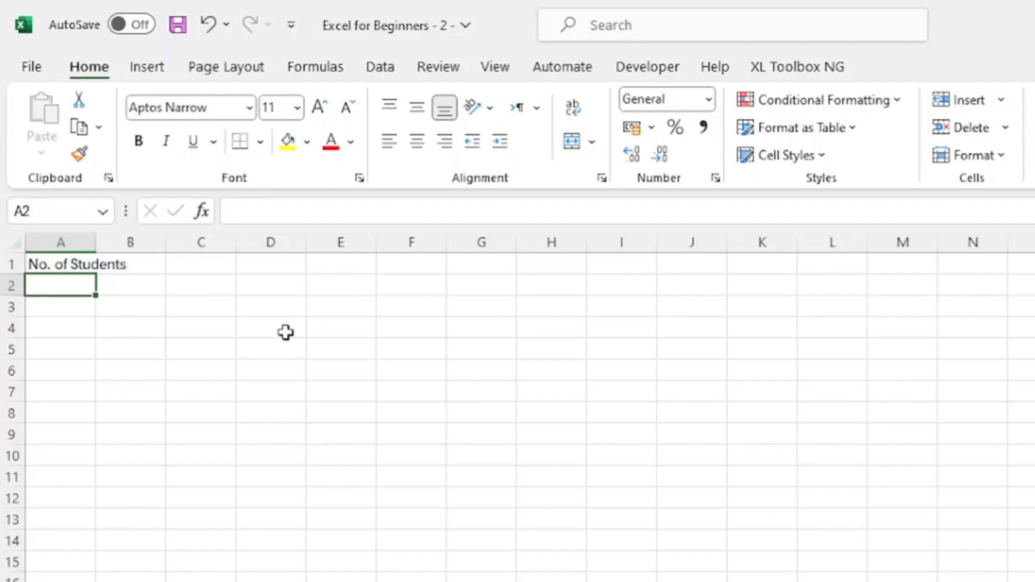
Enter the numbers 1, 2 and 3 in cells A2 to A4 beneath the header.
type("1")
key("Return")
type("2")
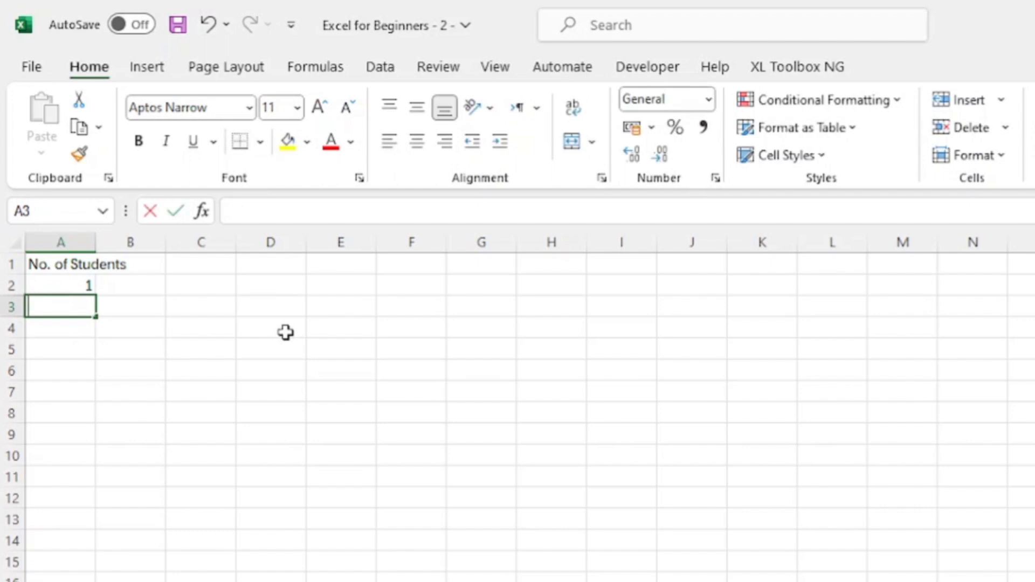
key("Return")
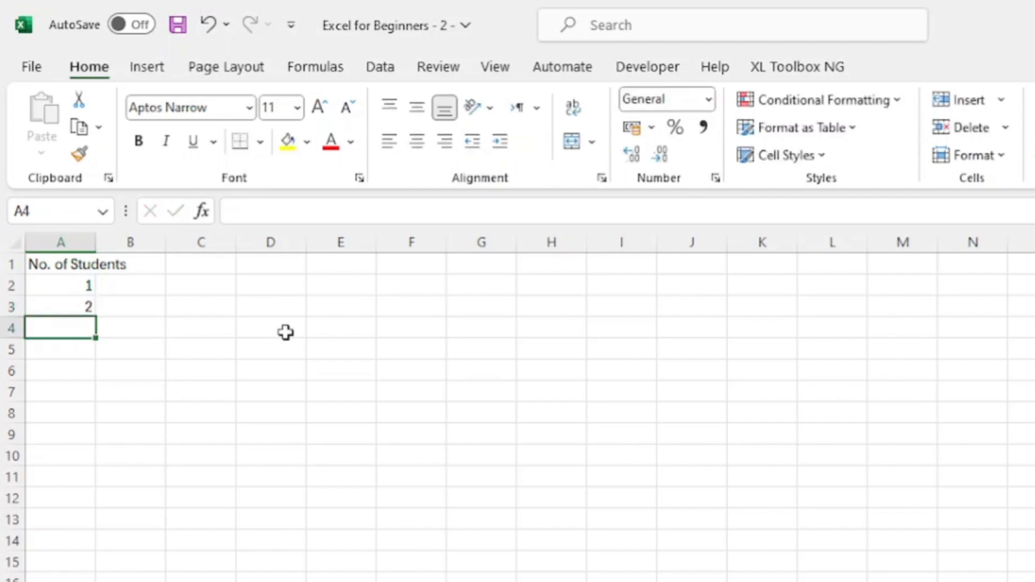
type("3")
key("Return")
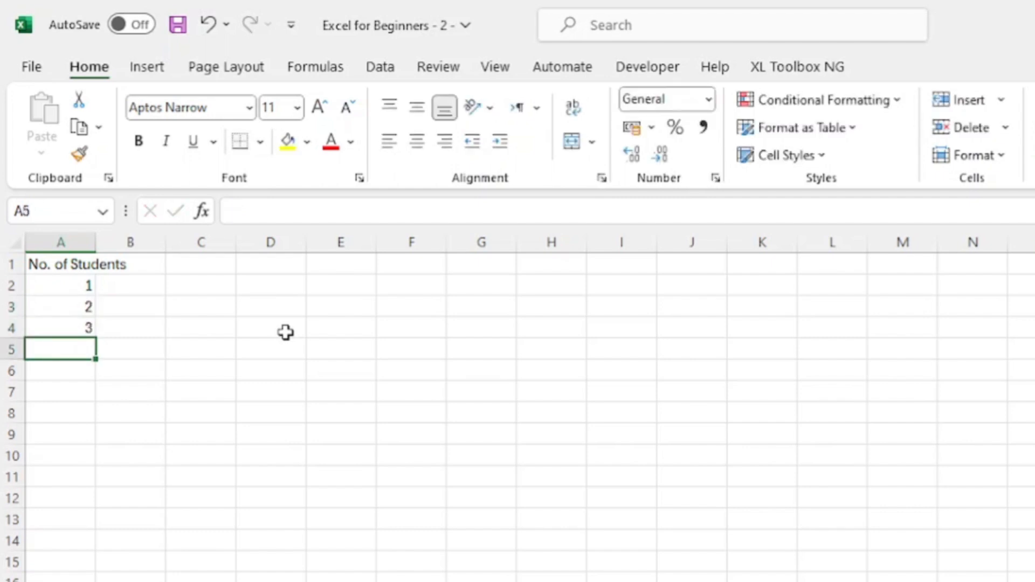
left_click(72, 294)
left_click_drag(69, 298, 52, 381)
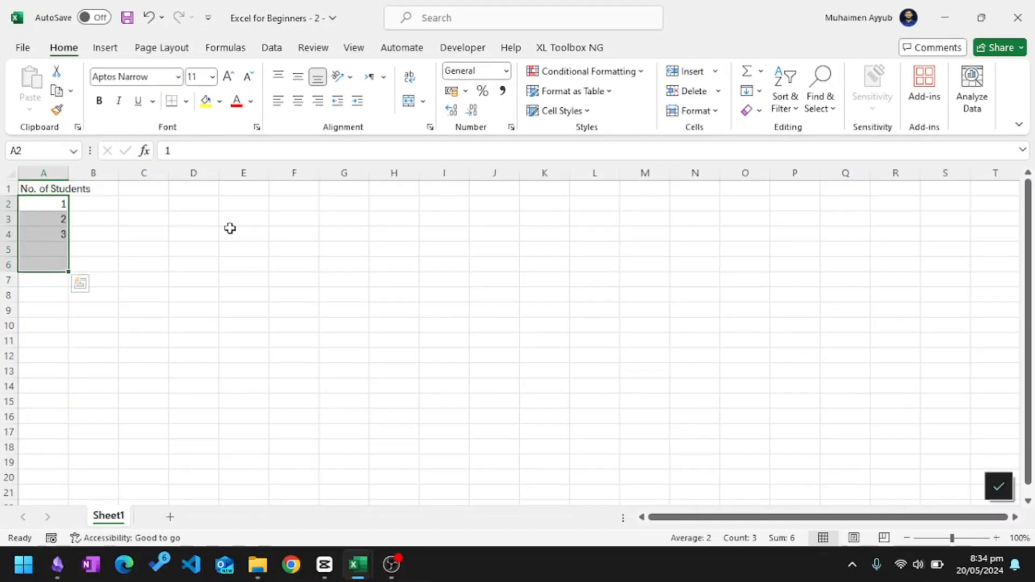
left_click(230, 228)
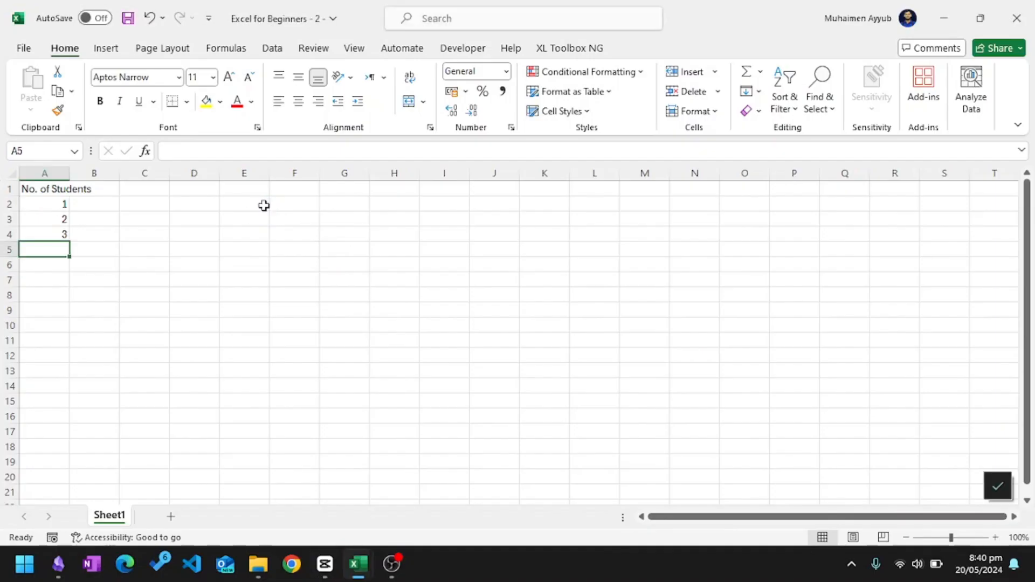
left_click(263, 206)
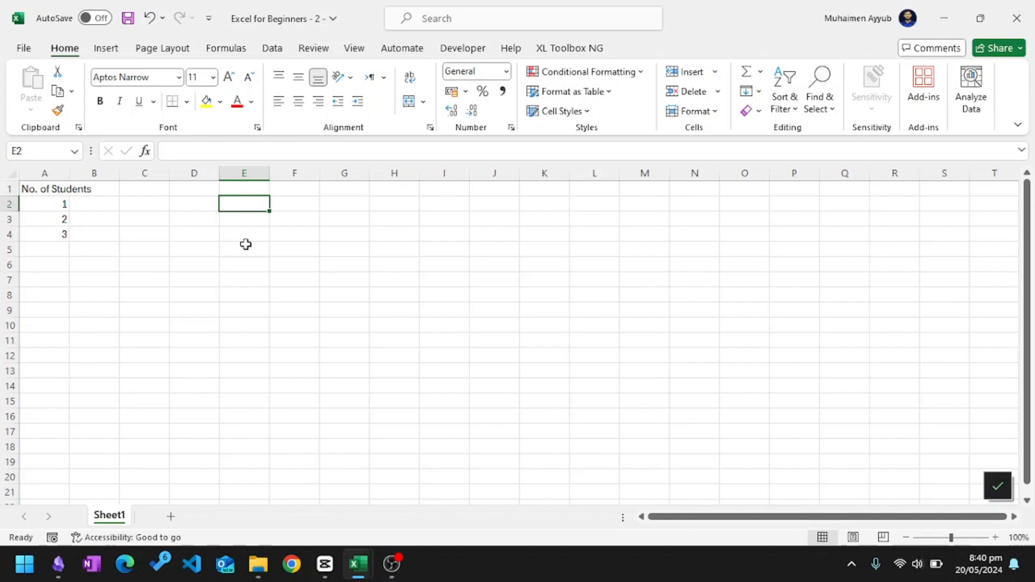
left_click(140, 199)
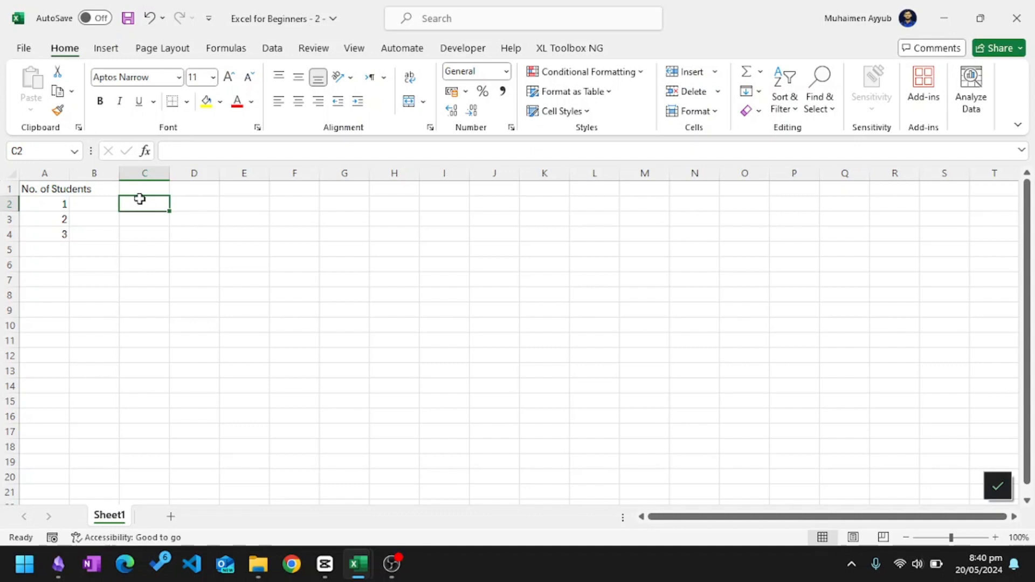
left_click(58, 204)
key("Down")
key("Down")
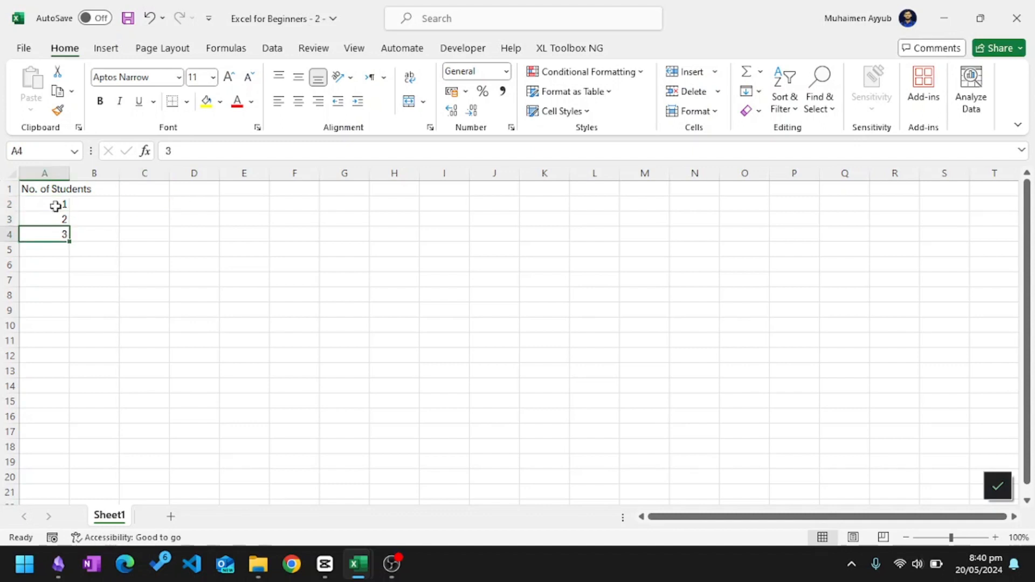
key("Up")
key("Up")
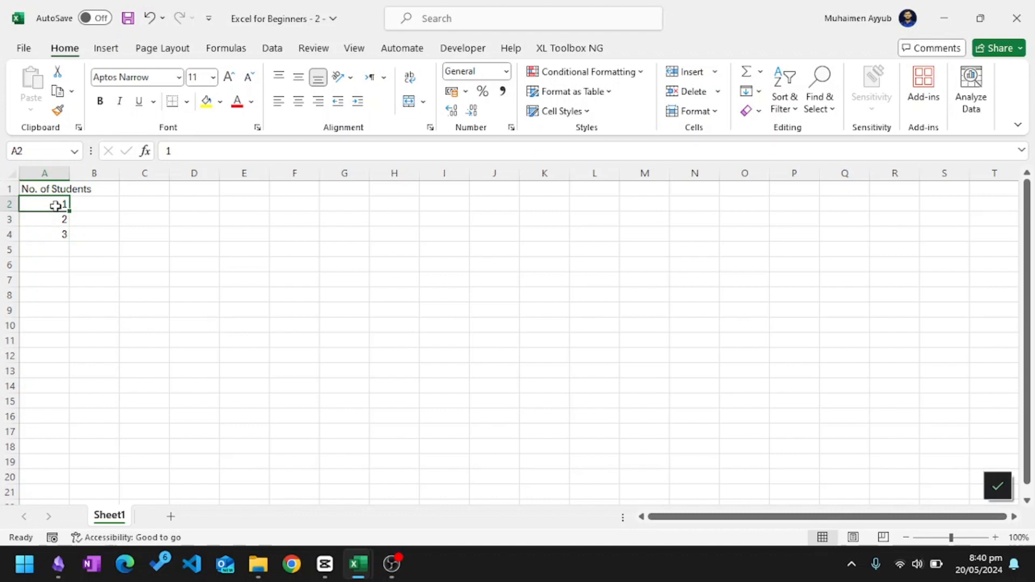
left_click(143, 217)
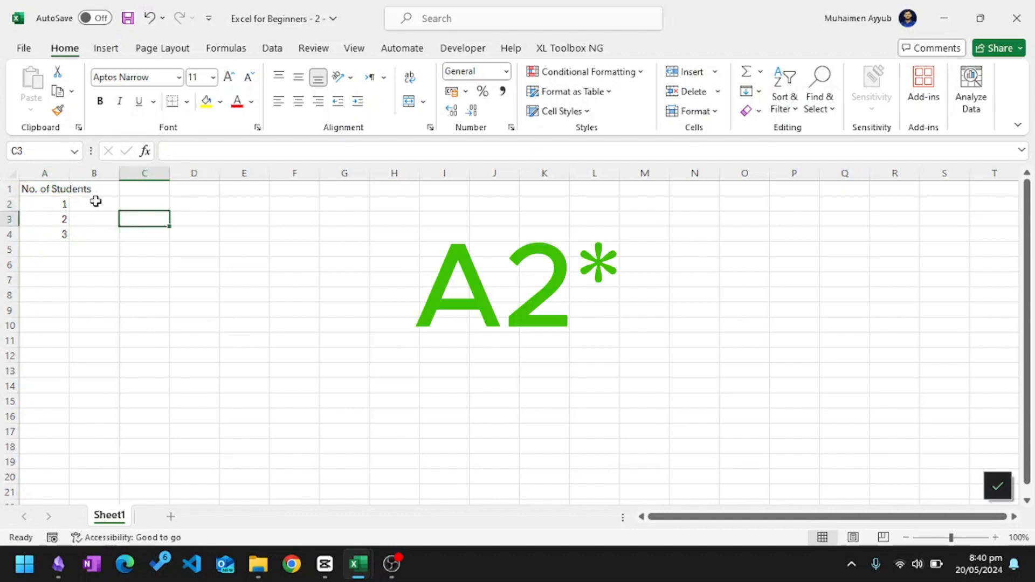
Select A2:A4 and autofill the number series down to cell A7.
left_click_drag(42, 203, 44, 236)
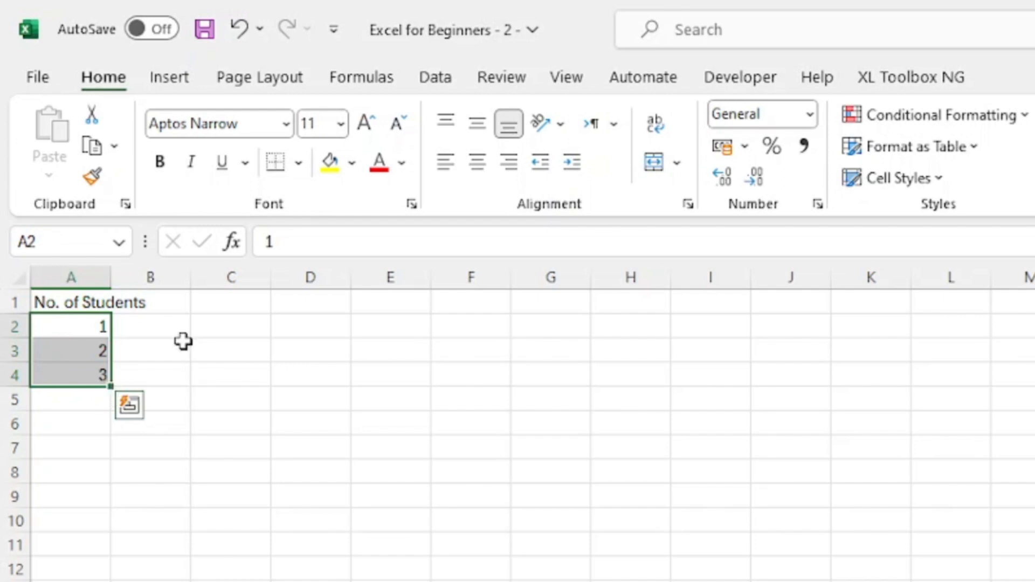
left_click(94, 327)
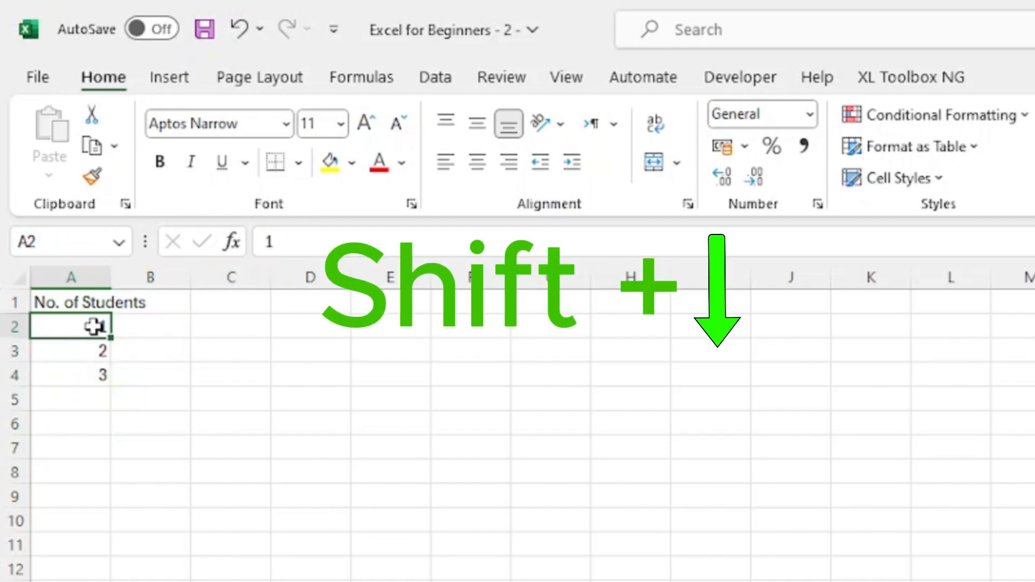
key("shift+Down")
key("shift+Down")
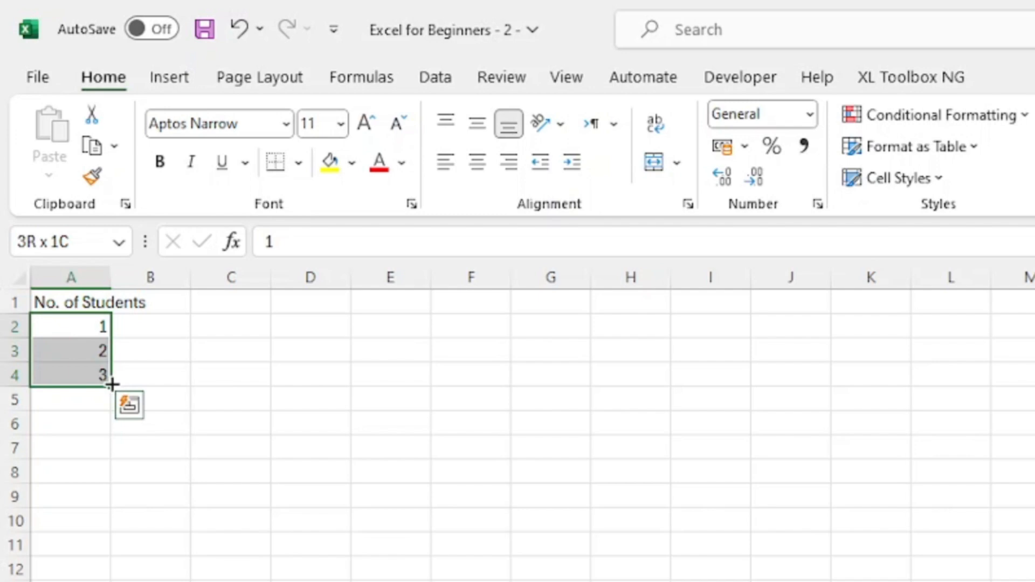
left_click_drag(112, 385, 112, 384)
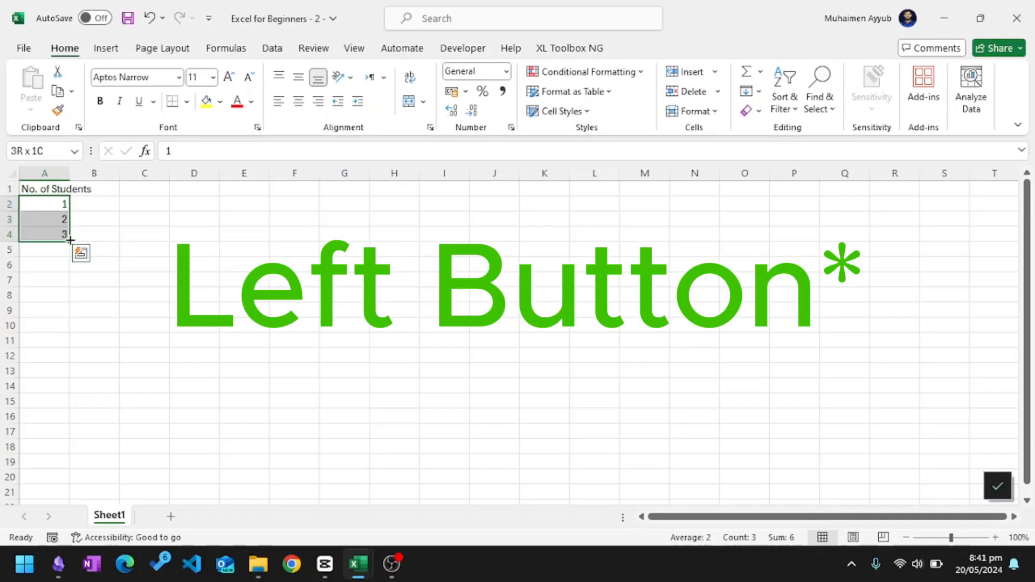
left_click_drag(71, 241, 63, 280)
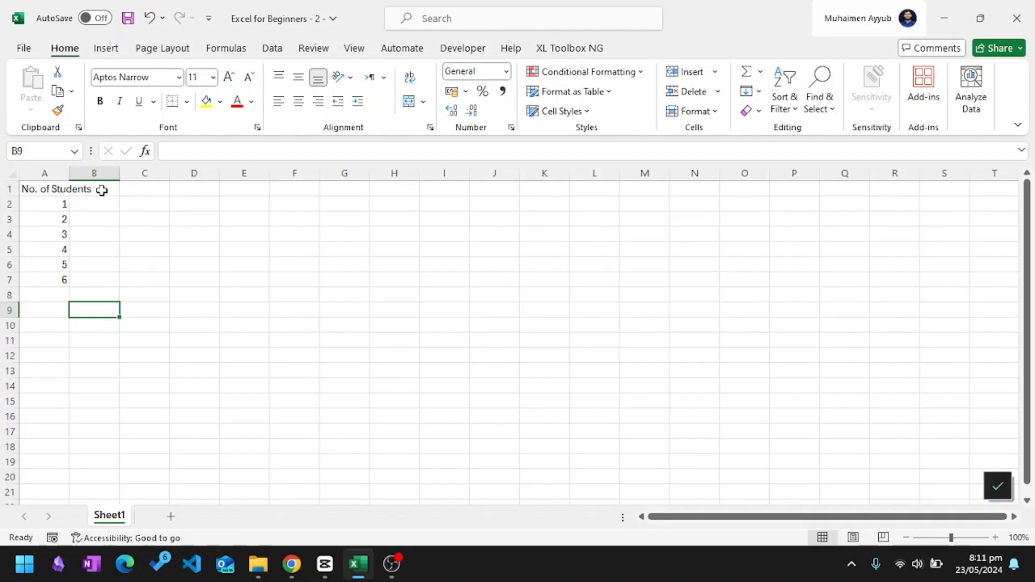
Enter the headers "Student Name" in B1 and "English" in C1.
left_click(102, 190)
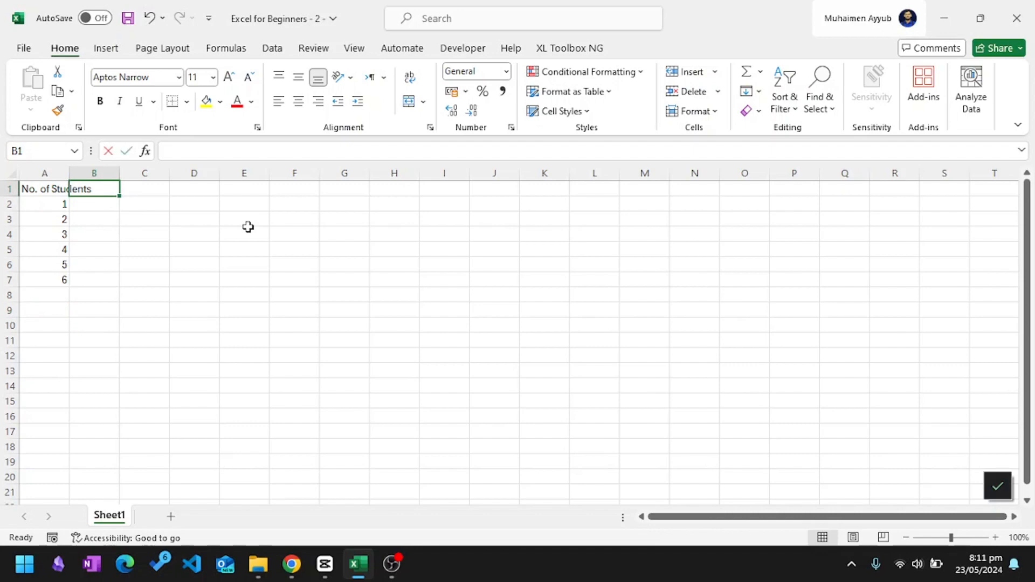
type("Student Name")
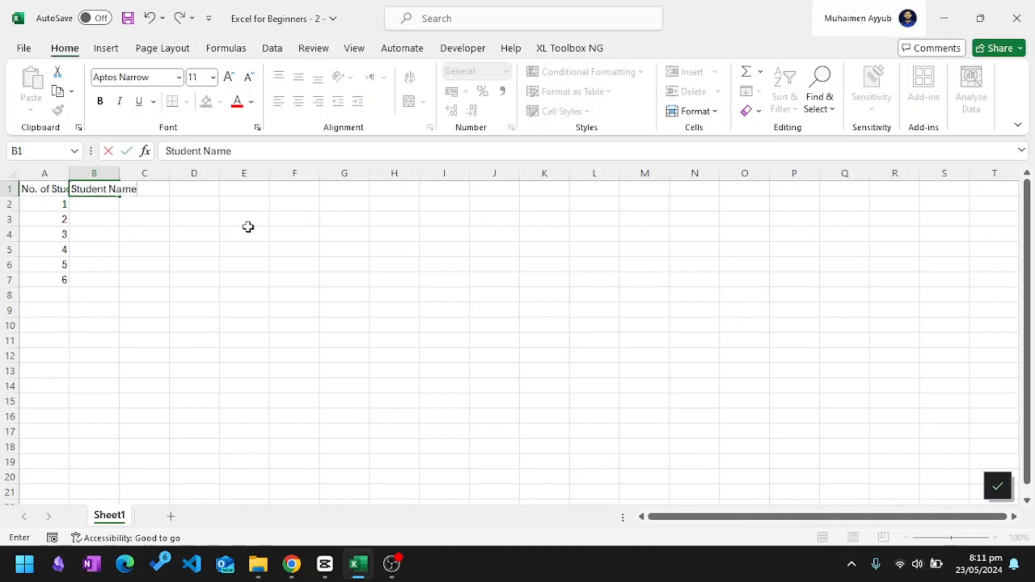
key("Tab")
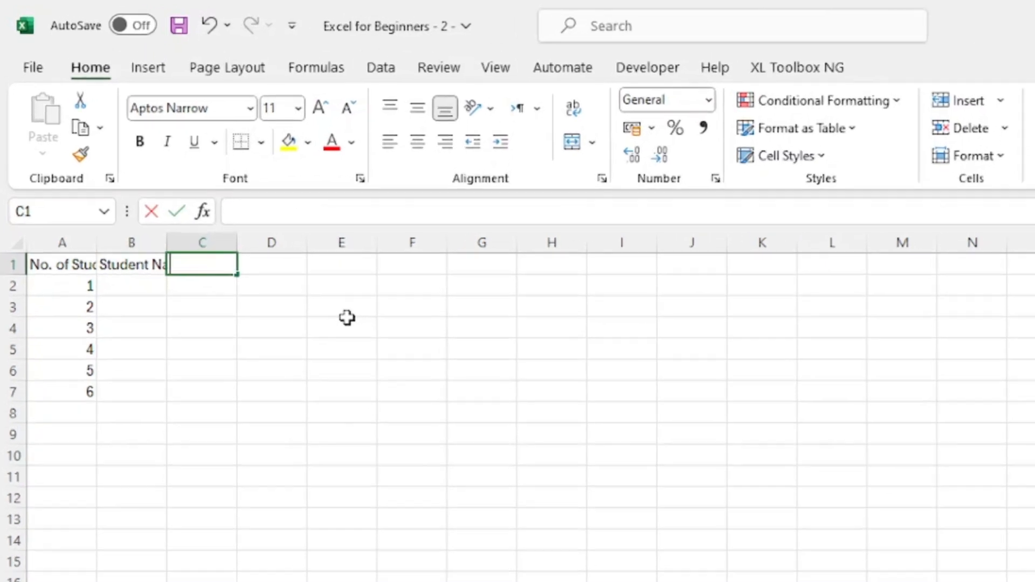
type("English")
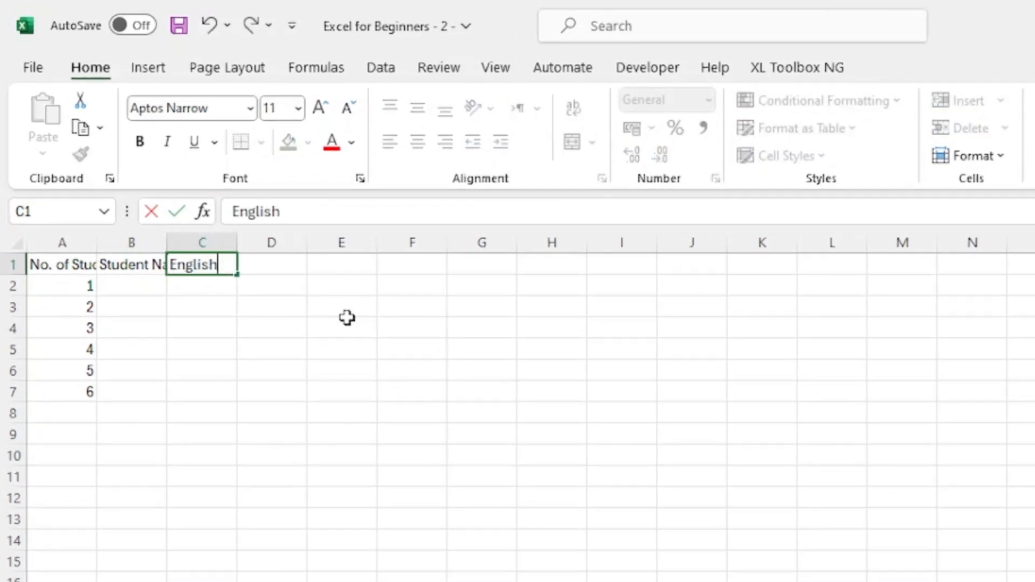
key("Tab")
Enter the headers "General Knowledge" in D1 and "Mathematics" in E1.
type("Gene")
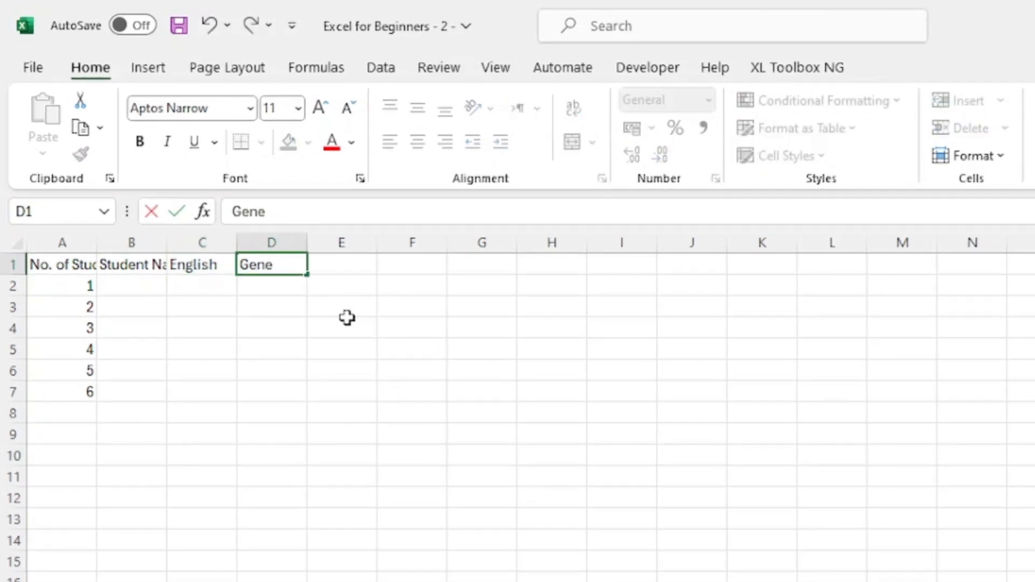
type("ral Know")
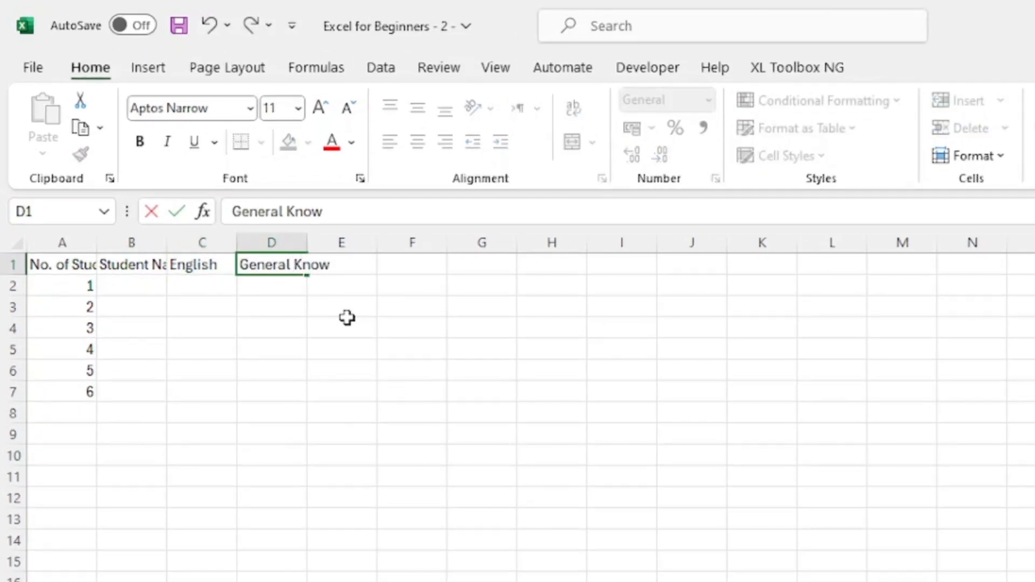
type("ledge")
key("Tab")
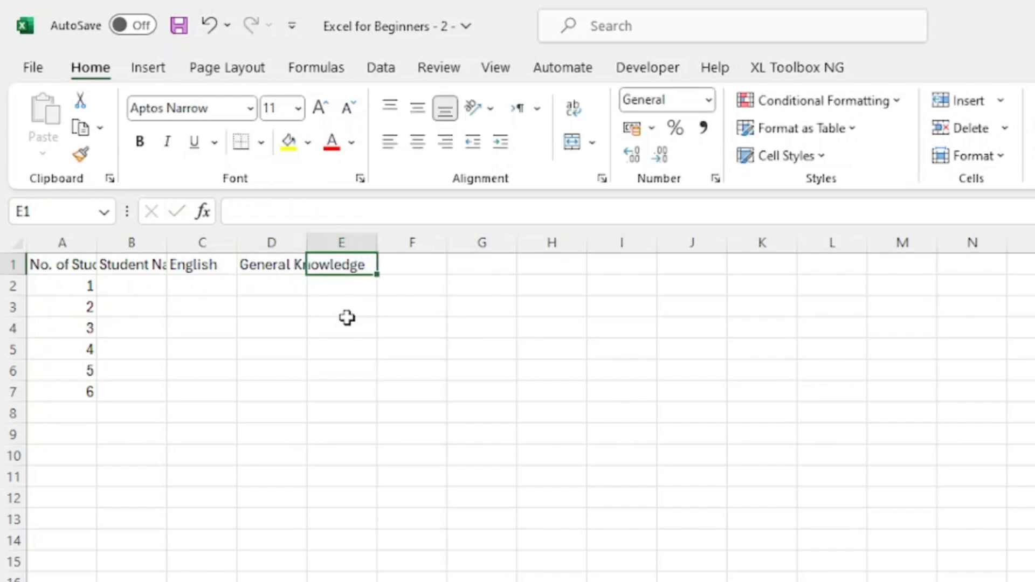
type("Mathematics")
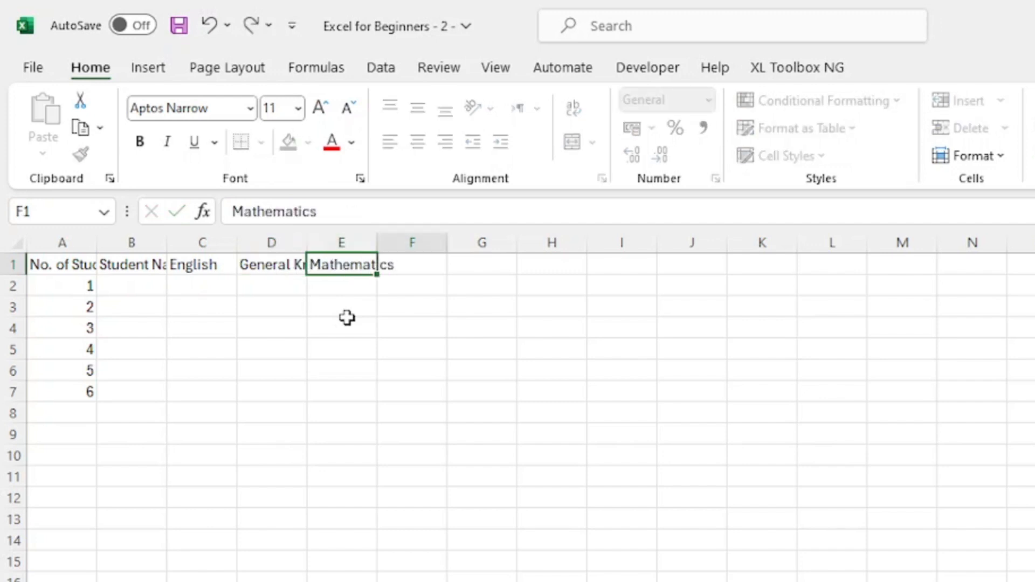
key("Tab")
Enter the header "Computer Science" in cell F1.
type("C")
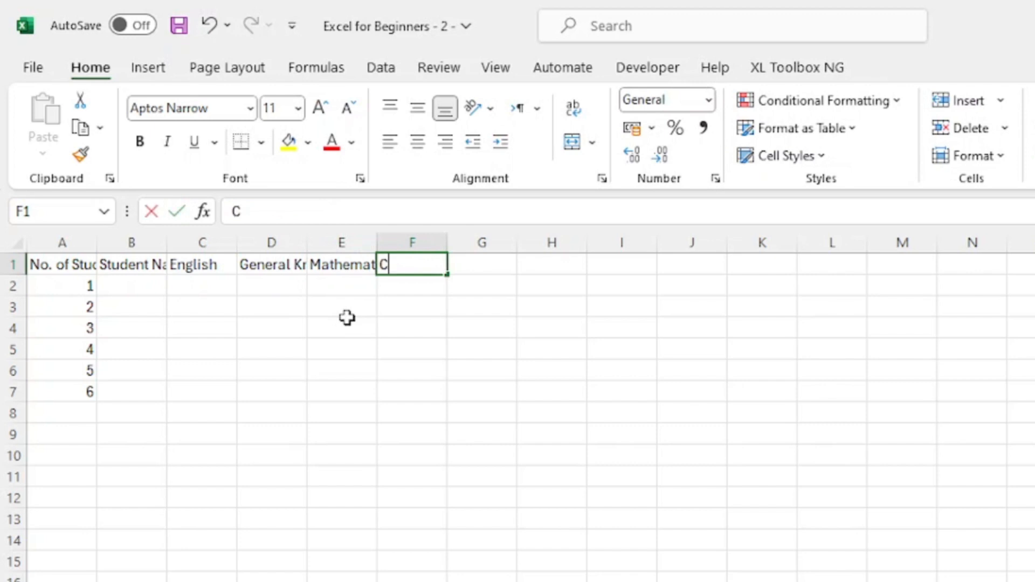
type("omputer Sc")
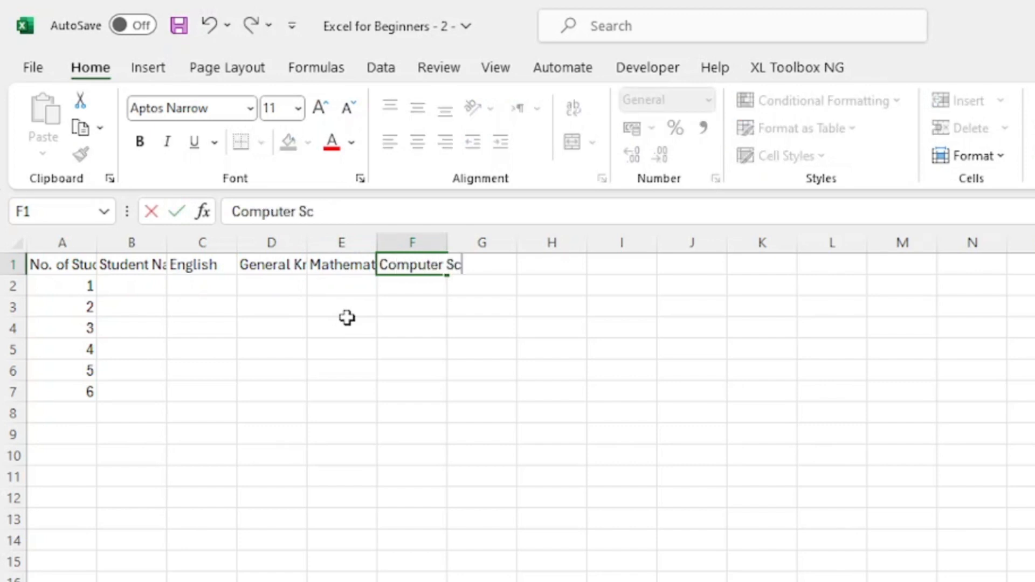
type("ience")
left_click(347, 328)
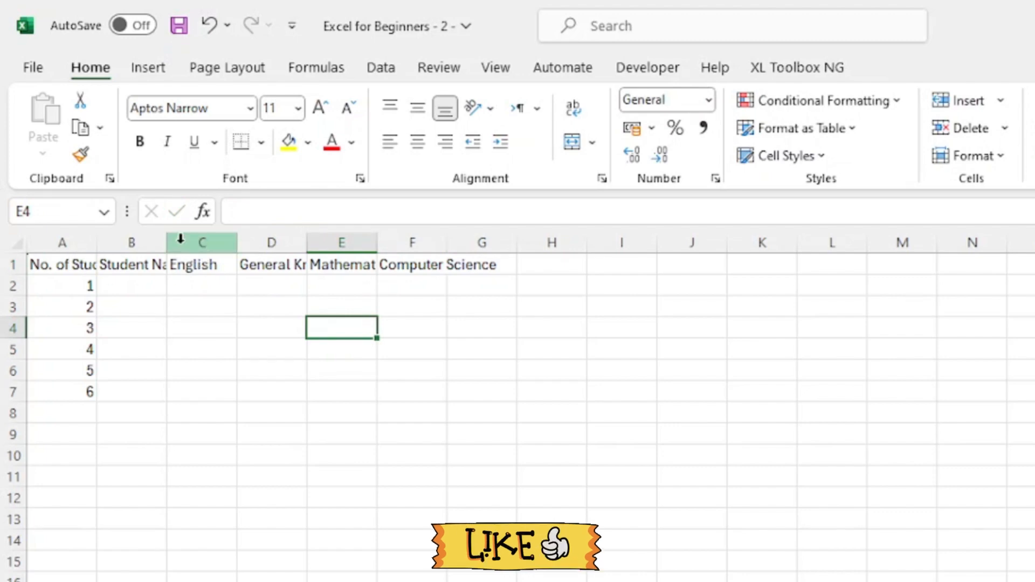
Widen column A so that the full "No. of Students" header fits inside it.
left_click_drag(99, 237, 137, 238)
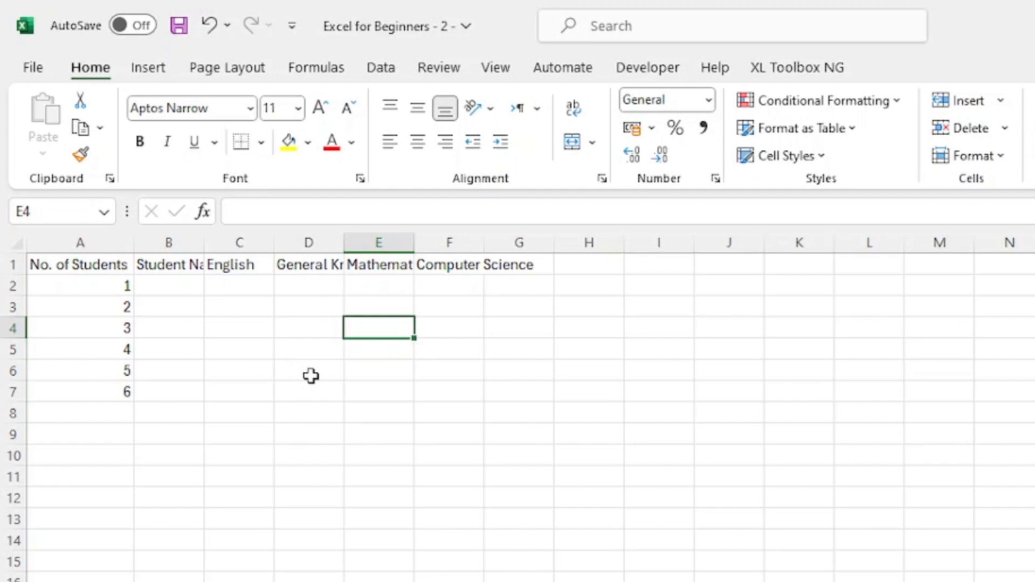
Select the whole sheet and autofit all column widths so that every header in row 1 fits its column.
left_click(198, 343)
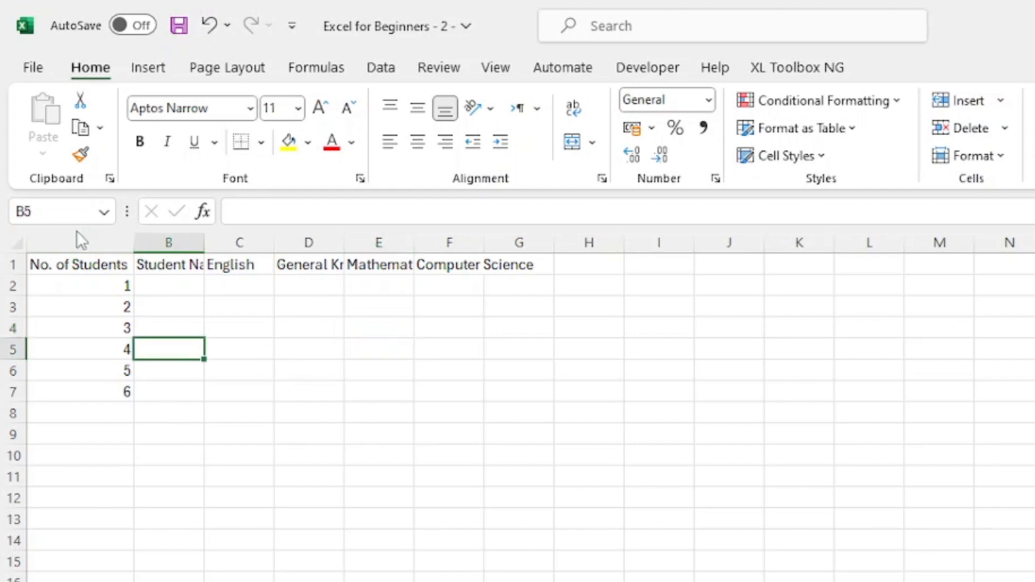
left_click(16, 245)
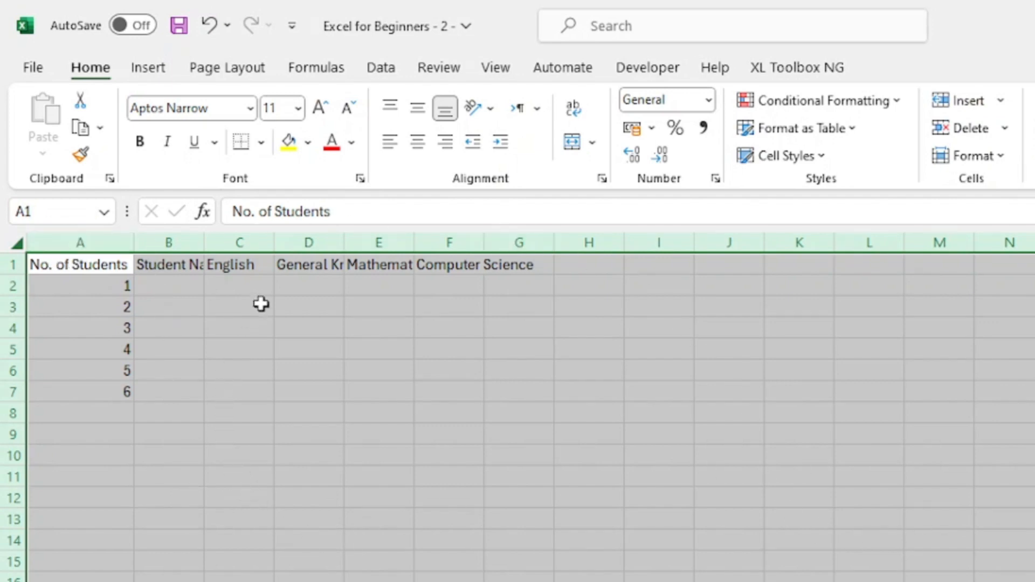
double_click(343, 239)
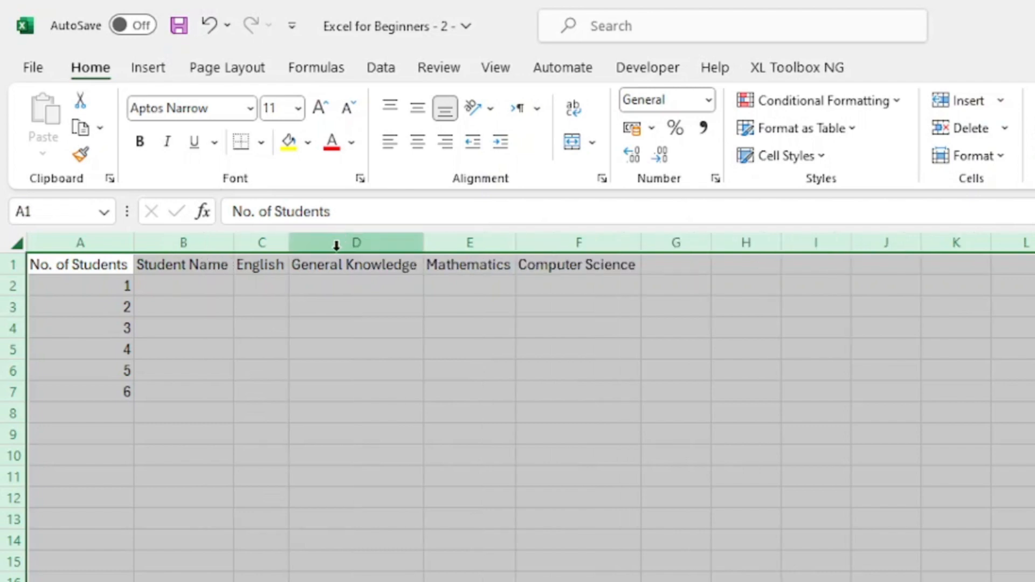
left_click(243, 375)
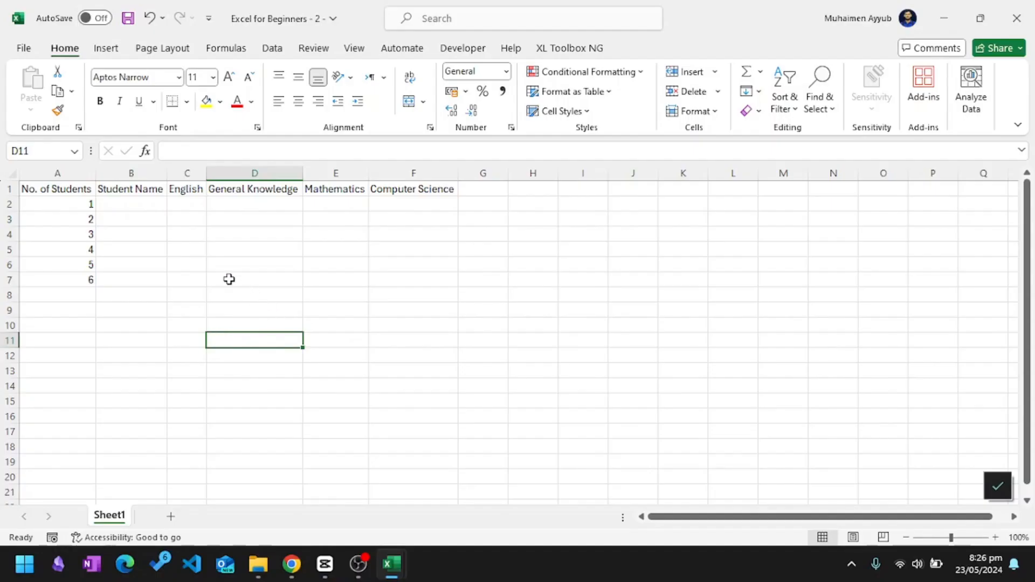
Enter the names of the first three students in cells B2 to B4.
left_click(150, 206)
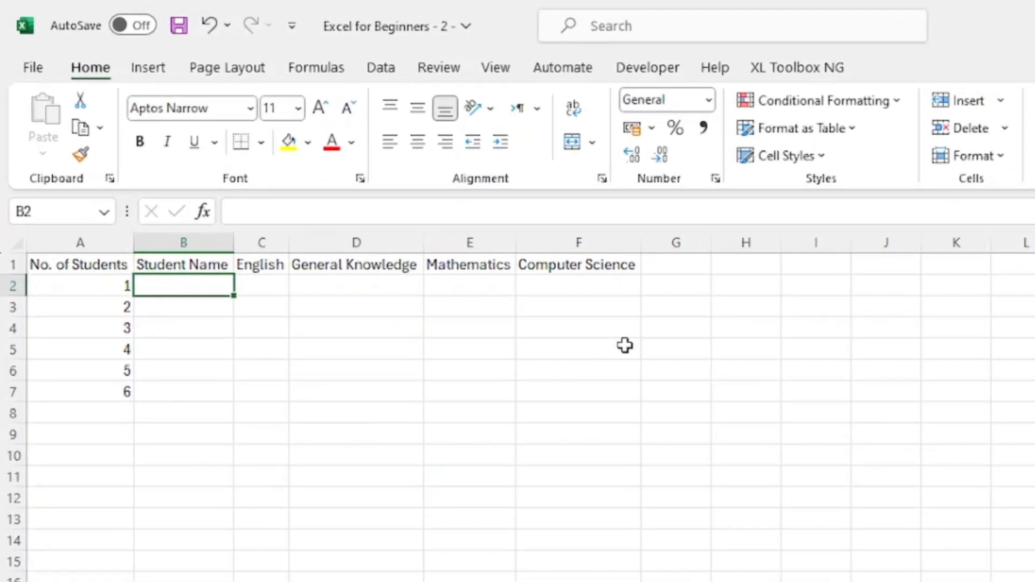
type("Muhamma")
type("d")
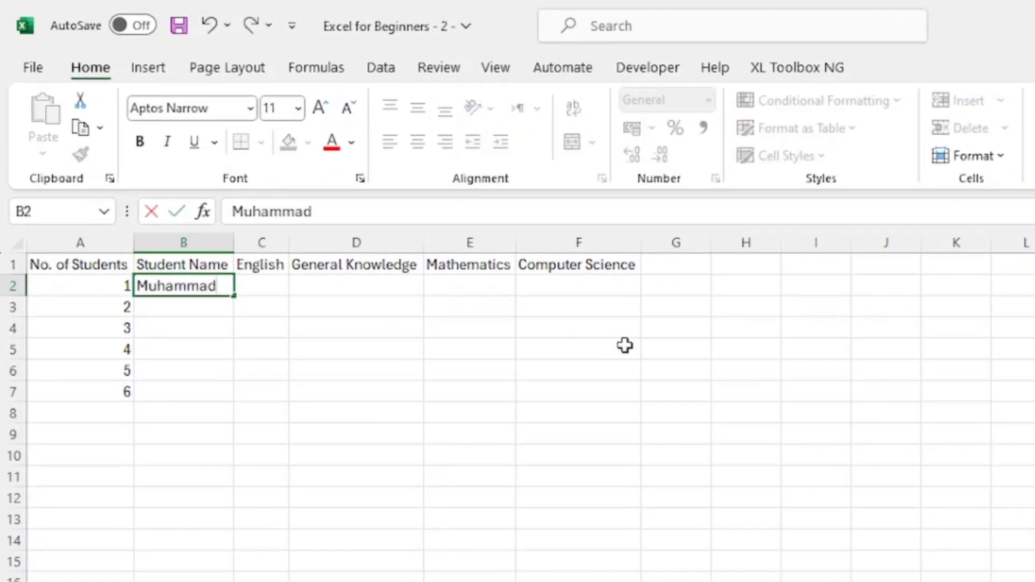
key("Return")
type("Jons")
key("Return")
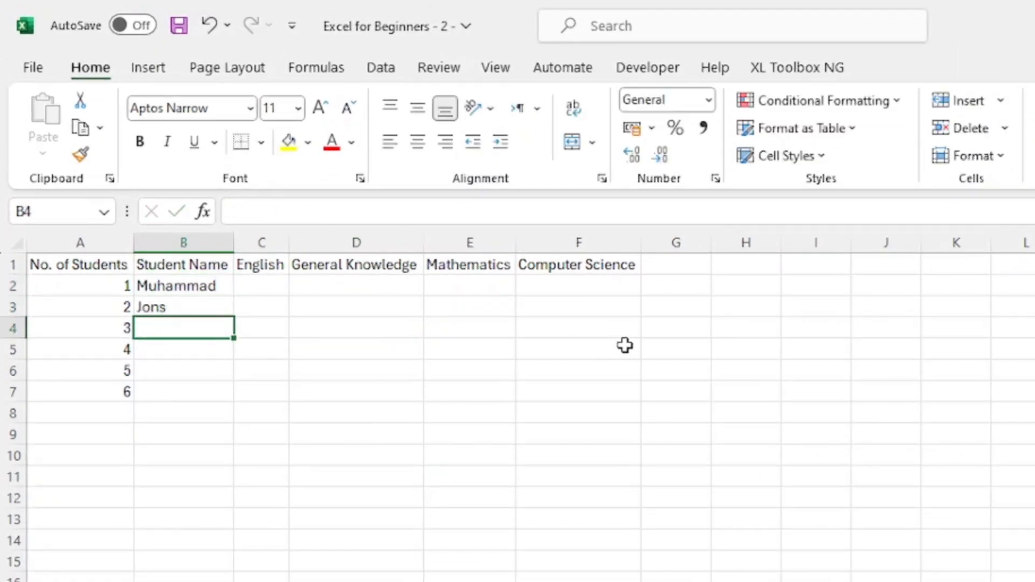
type("Fatima")
key("Return")
Enter the names of the remaining three students in cells B5 to B7.
type("Marry")
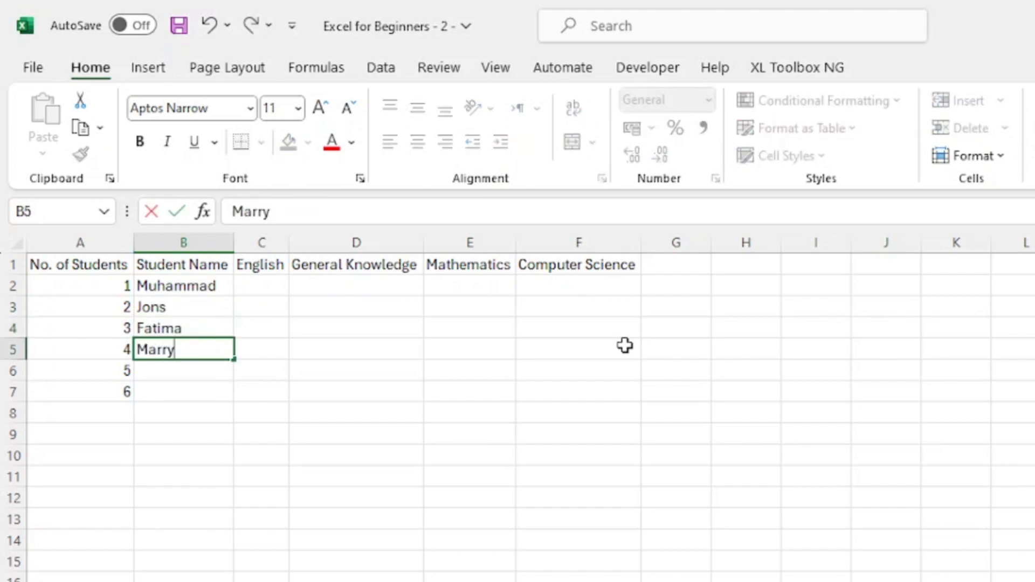
key("Return")
type("Am")
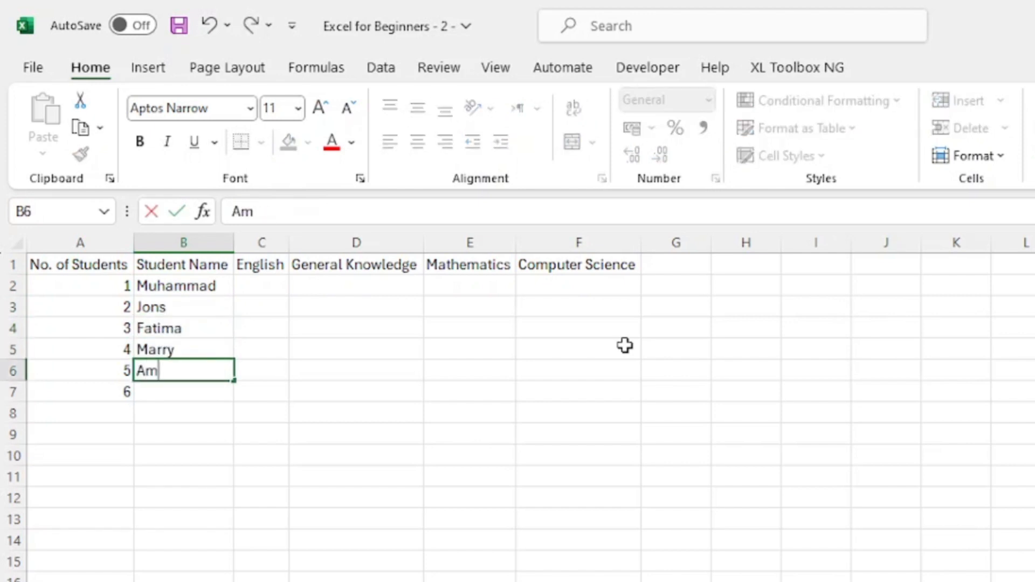
type("anda")
key("Return")
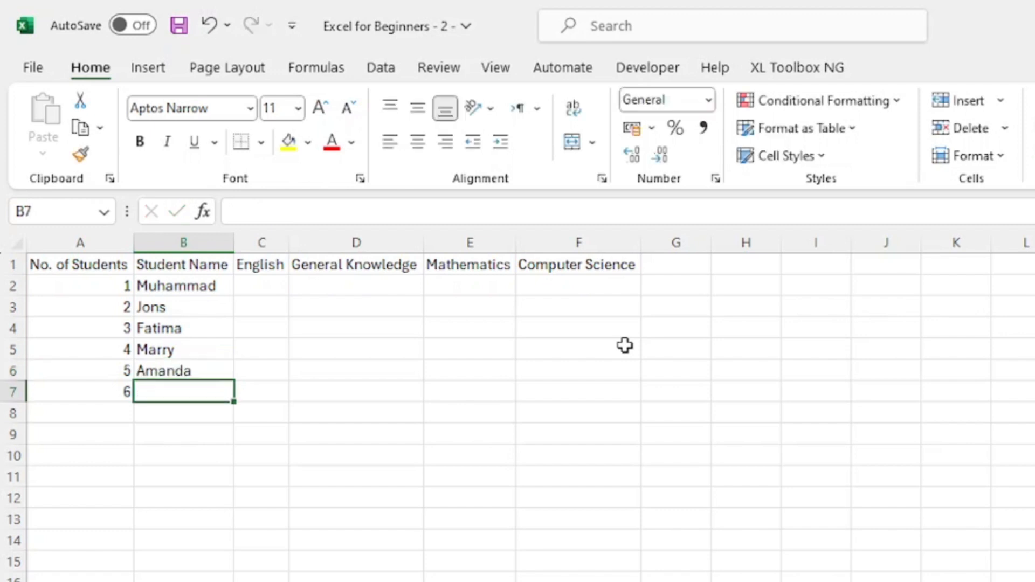
type("Sara")
key("Return")
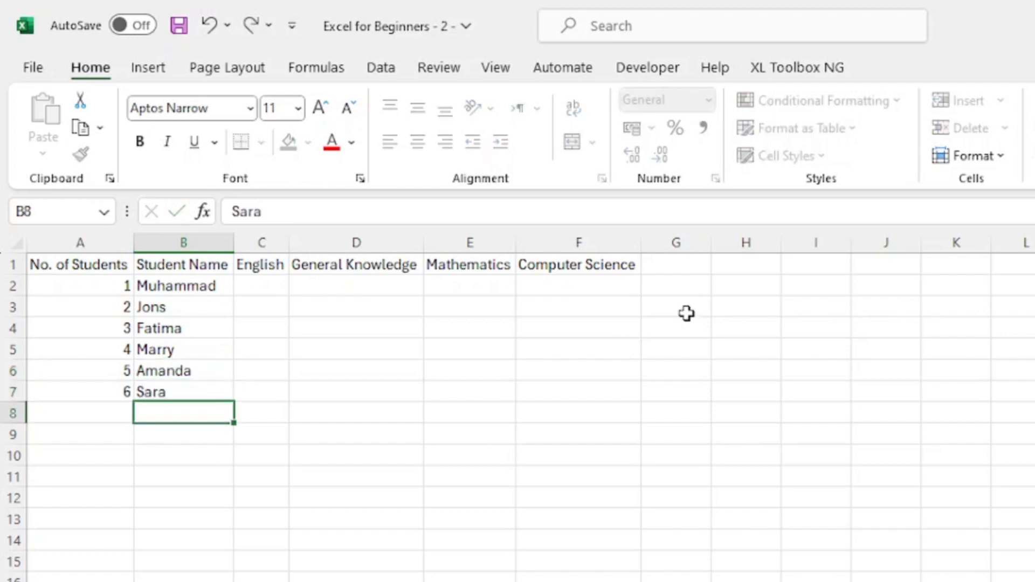
left_click(402, 363)
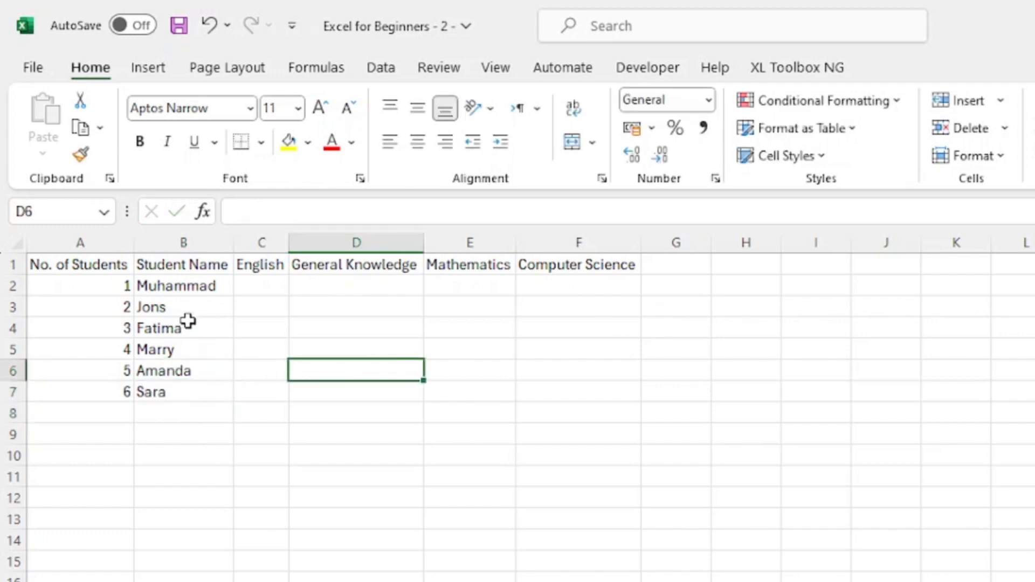
Overwrite the student name in cell B3 with "h" and undo that change.
left_click(175, 309)
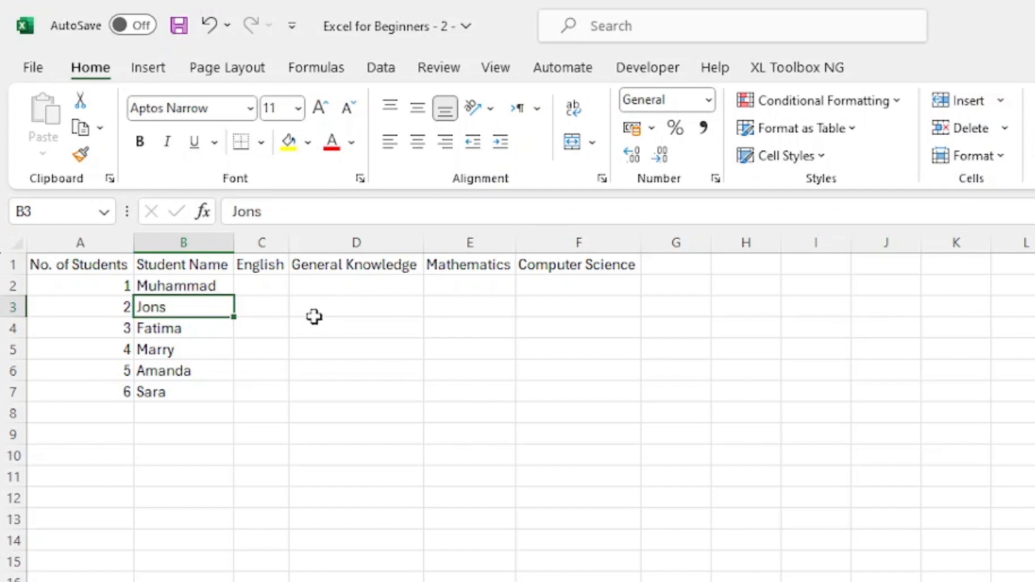
type("h")
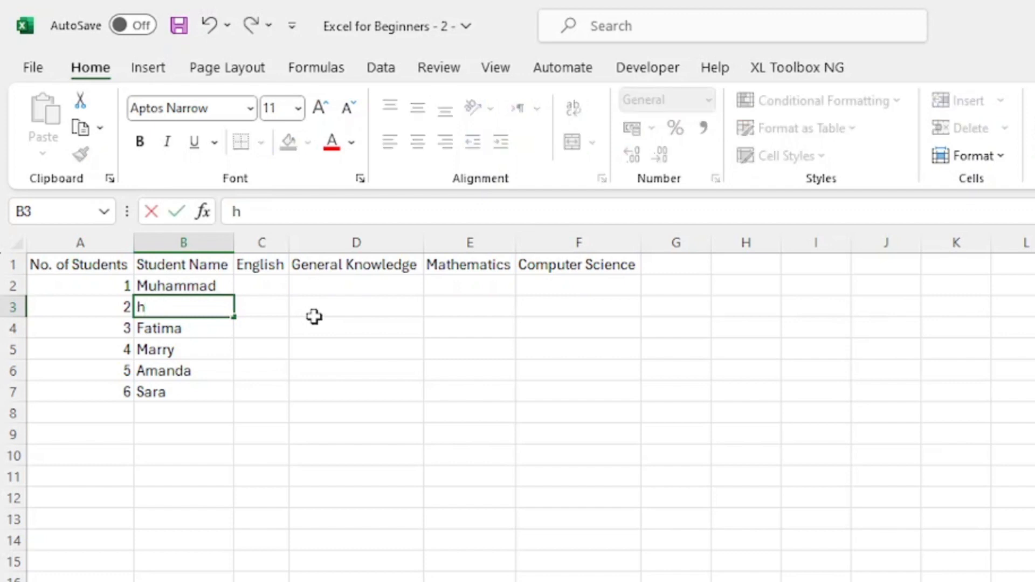
key("Return")
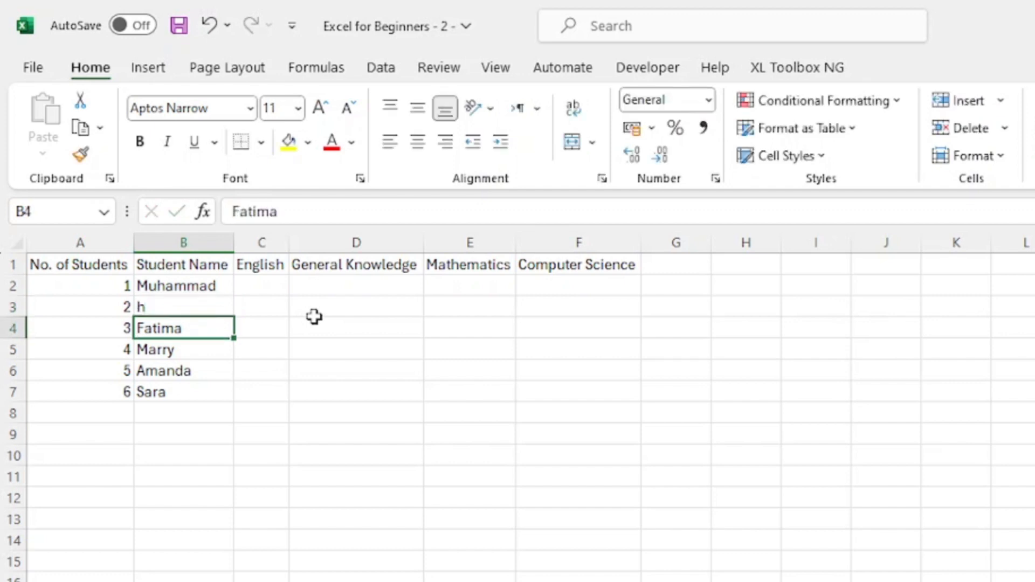
key("Up")
key("ctrl+z")
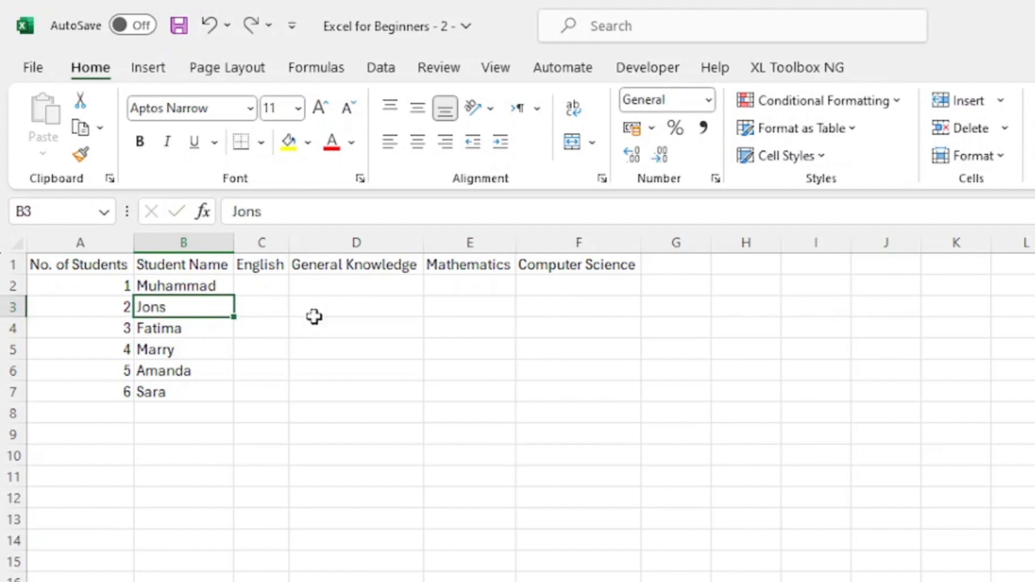
Edit the student name in cell B3 in place, inserting the missing "h" after "Jo".
double_click(162, 308)
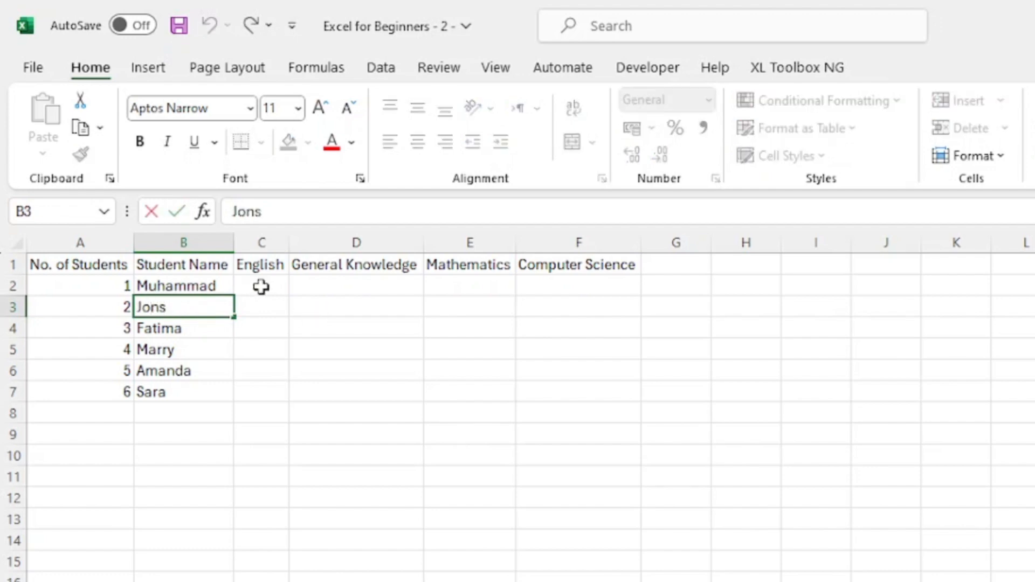
type("h")
key("Return")
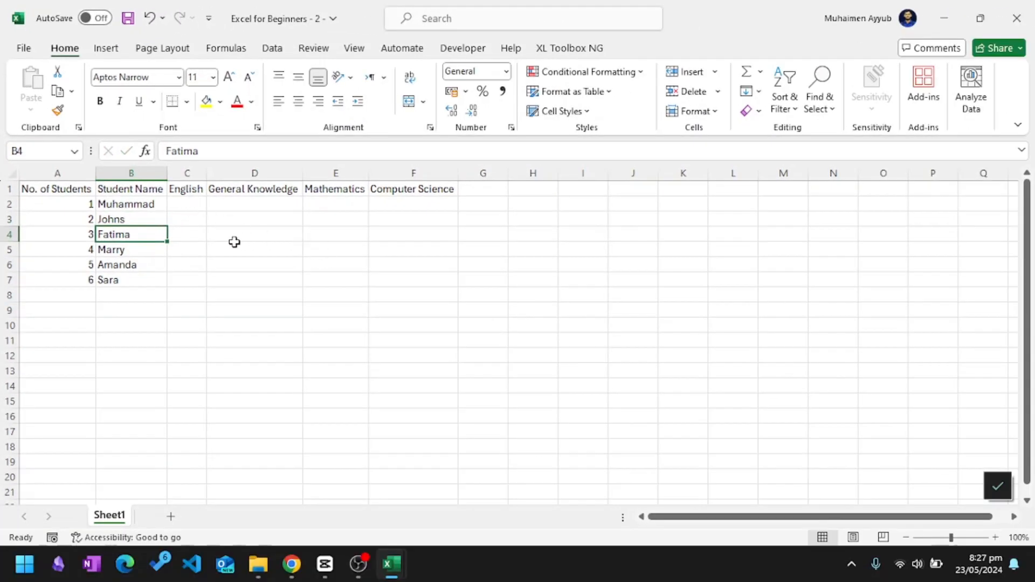
left_click(235, 246)
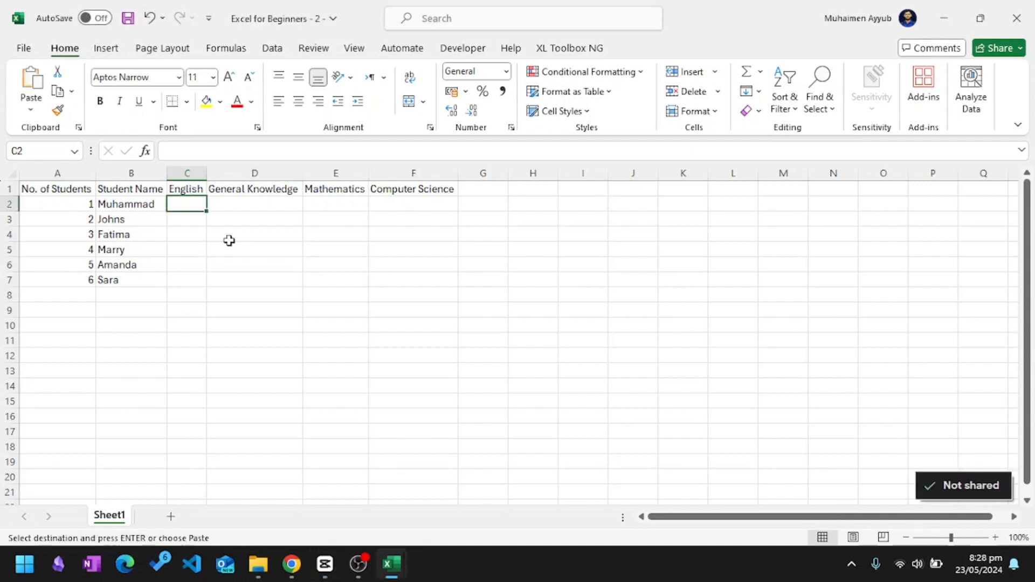
Paste the copied marks for all six students and four subjects into the range starting at C2.
key("ctrl+v")
left_click(308, 357)
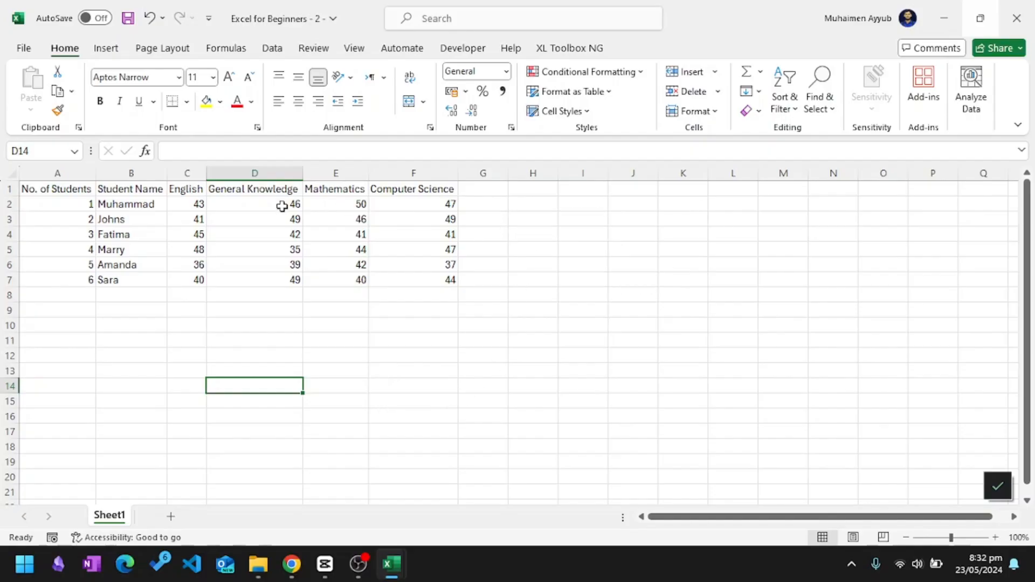
left_click(184, 218)
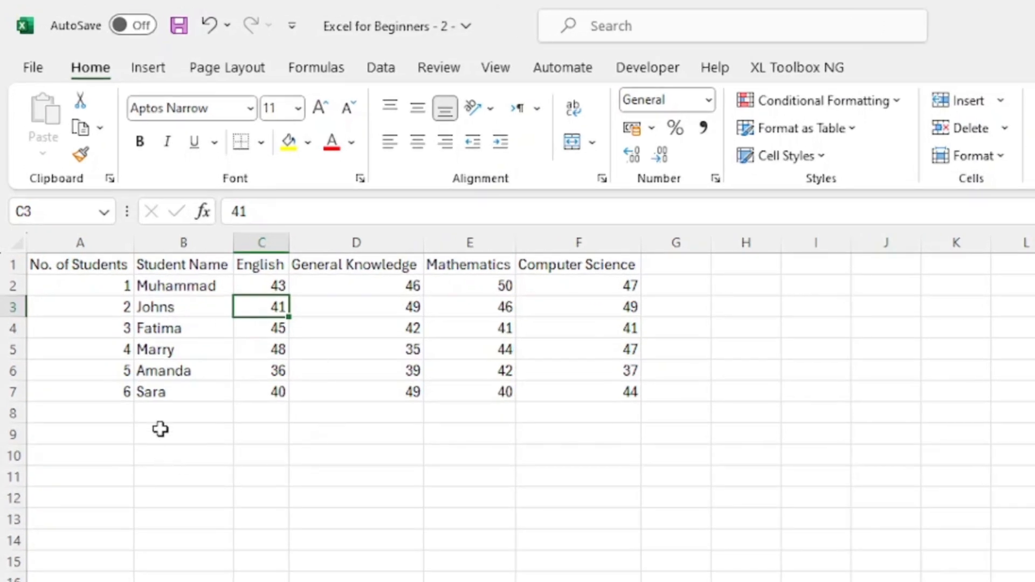
Enter the label "Maximum Marks" in cell B8 below the student names.
left_click(166, 413)
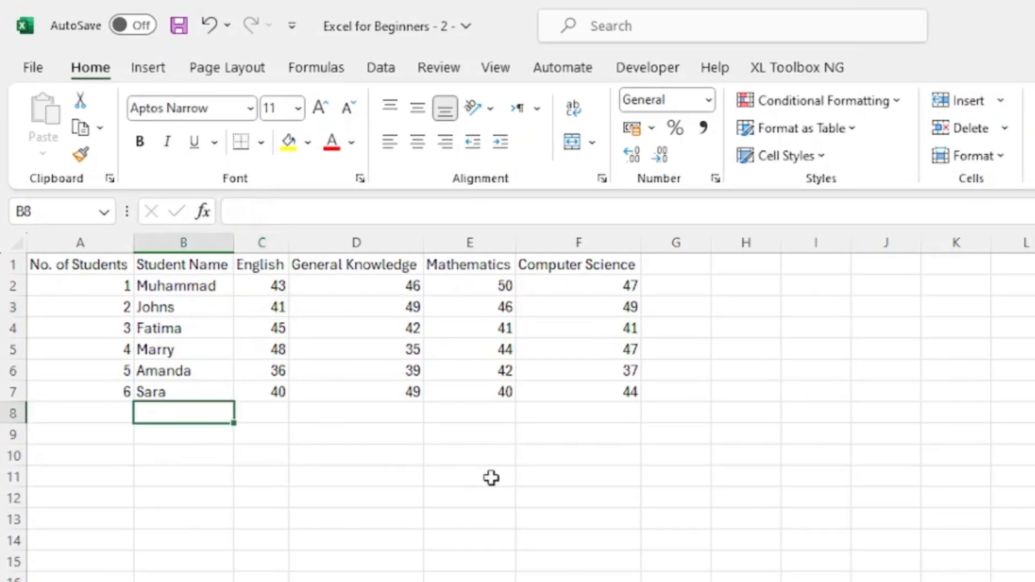
type("Maximum")
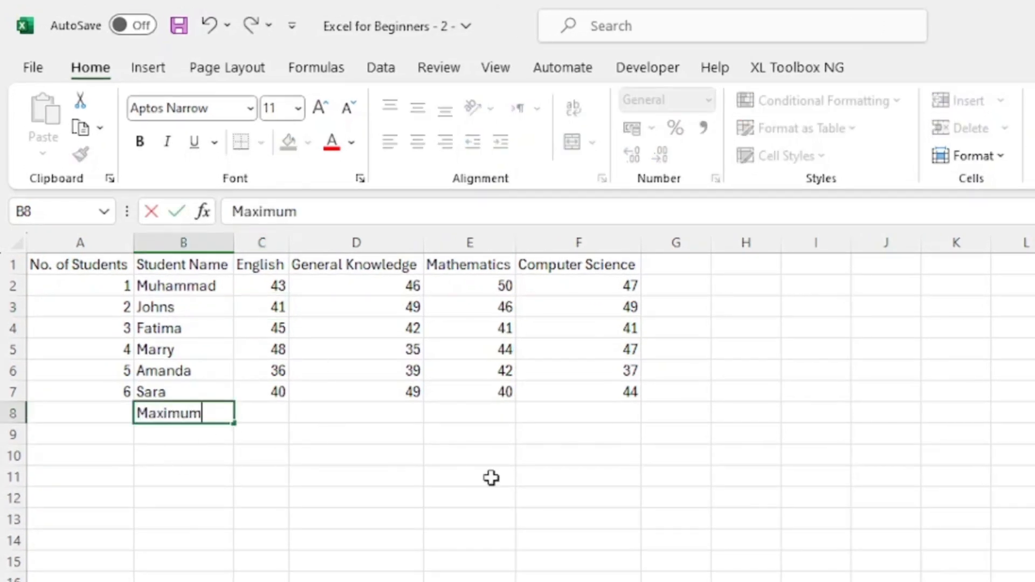
type(" MArks")
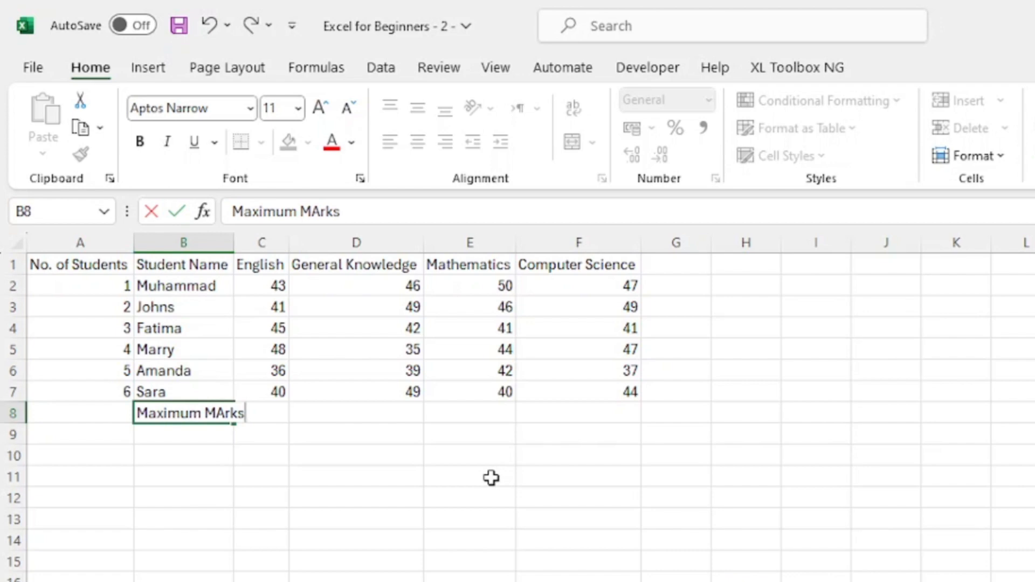
key("Return")
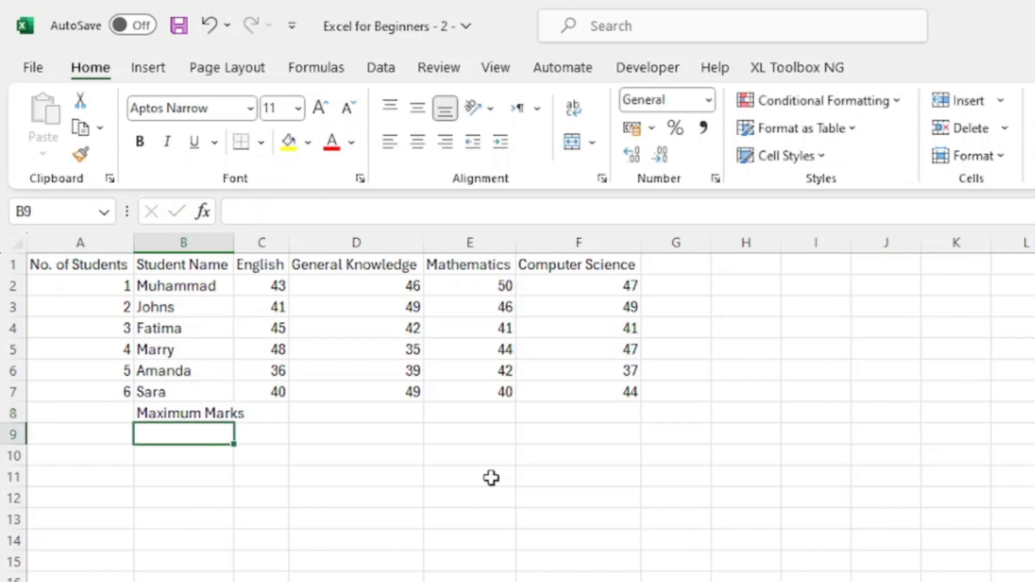
Merge and center cells A8 and B8 so that the "Maximum Marks" label spans both columns.
left_click(91, 411)
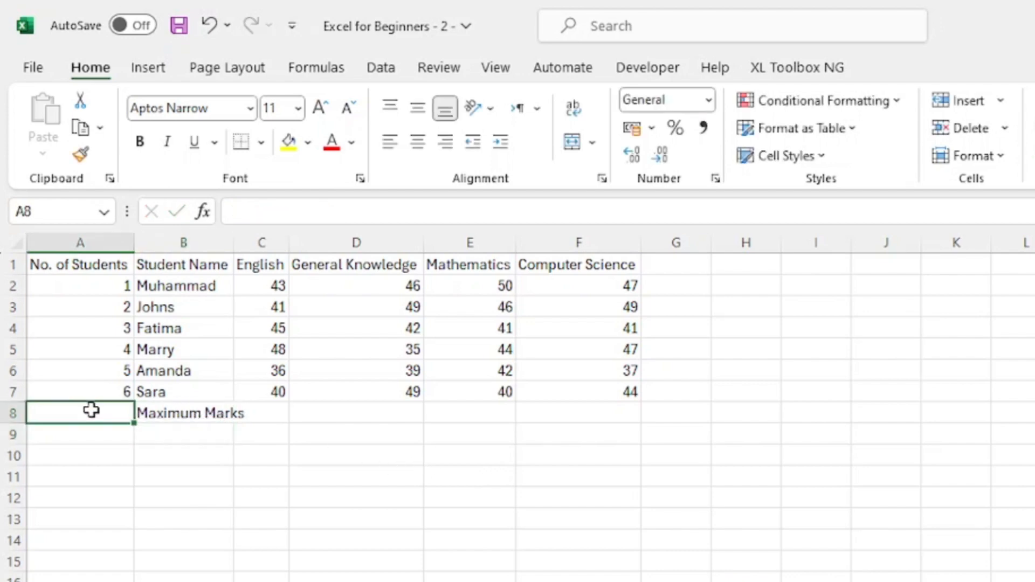
left_click(151, 484)
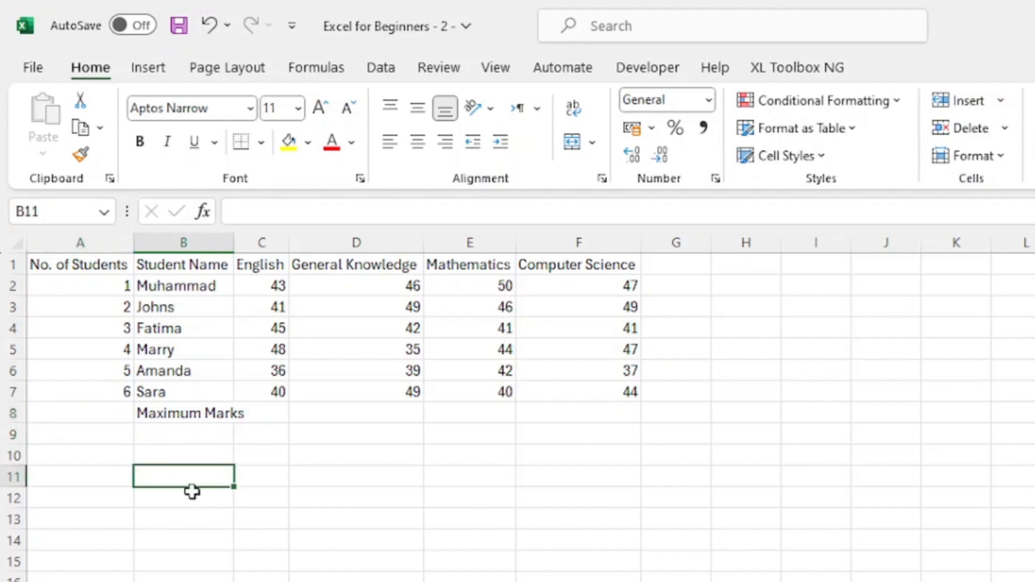
left_click_drag(185, 412, 105, 421)
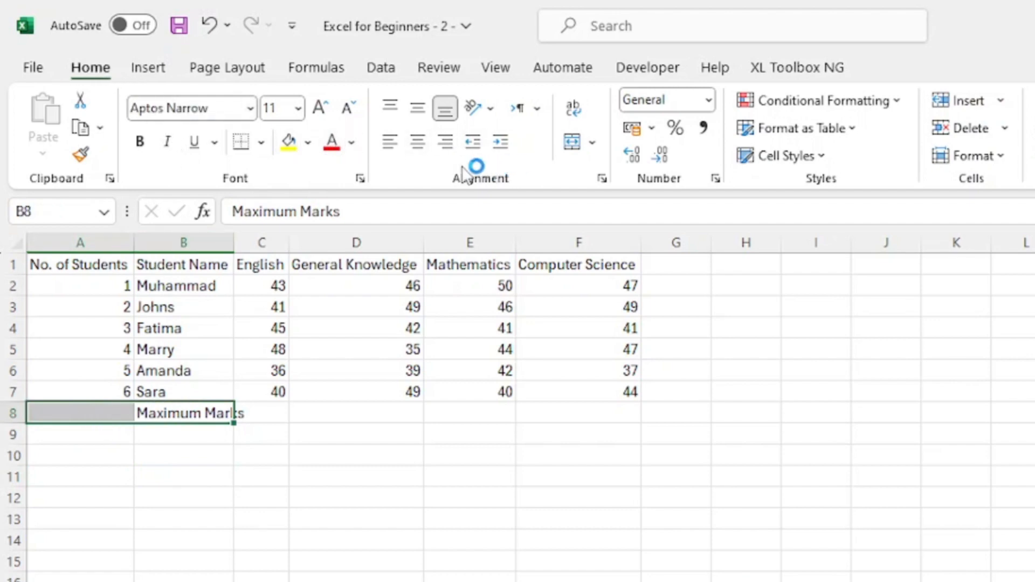
left_click(574, 143)
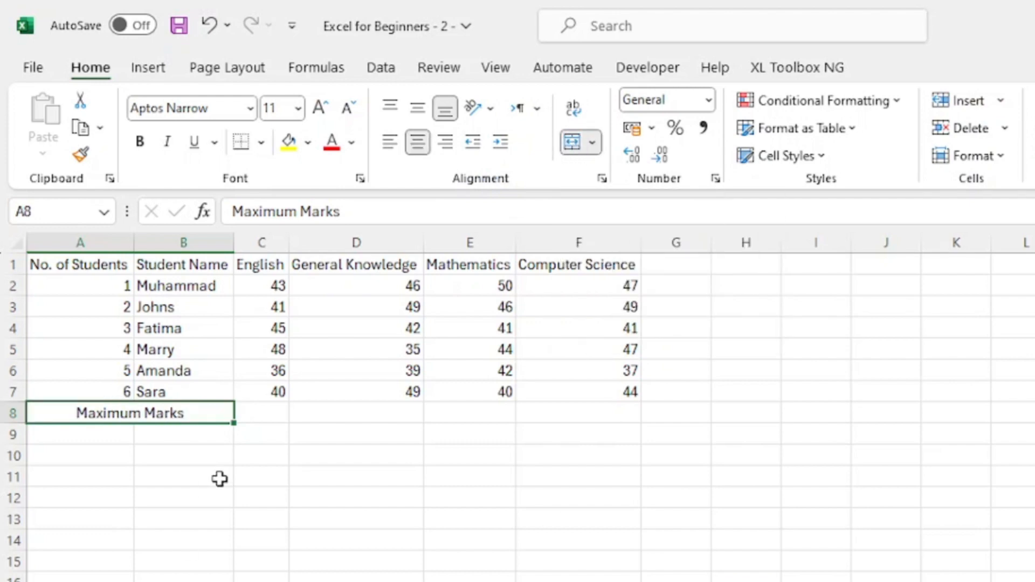
left_click(219, 479)
Unmerge the "Maximum Marks" cell into A8 and B8, and merge and center the two cells again.
left_click(102, 416)
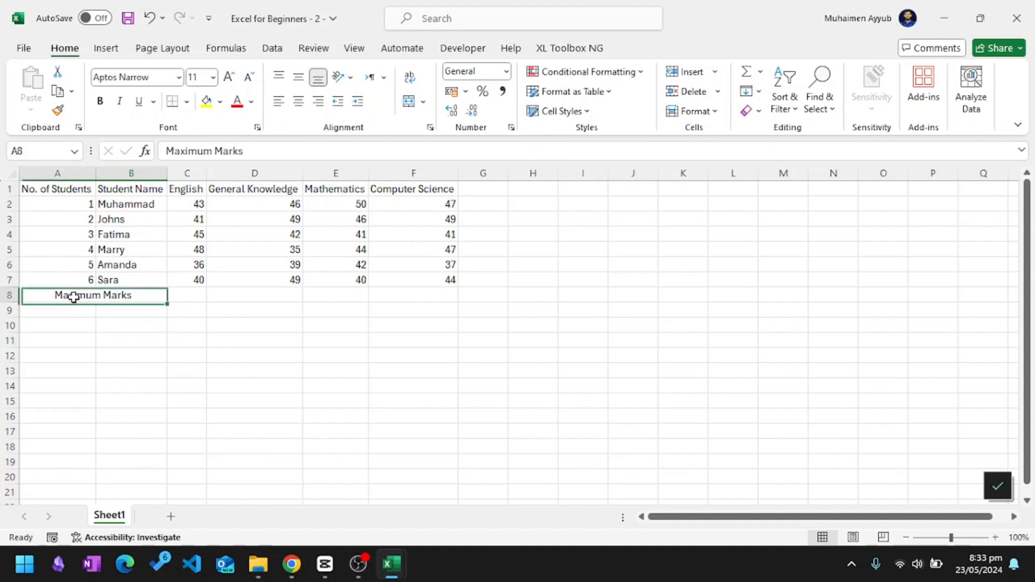
left_click(135, 346)
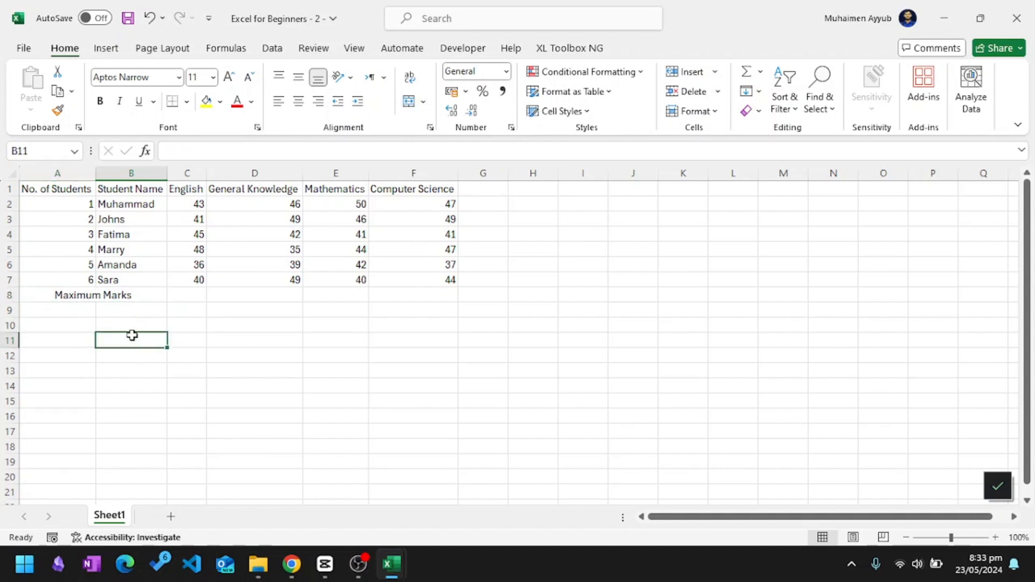
left_click(98, 295)
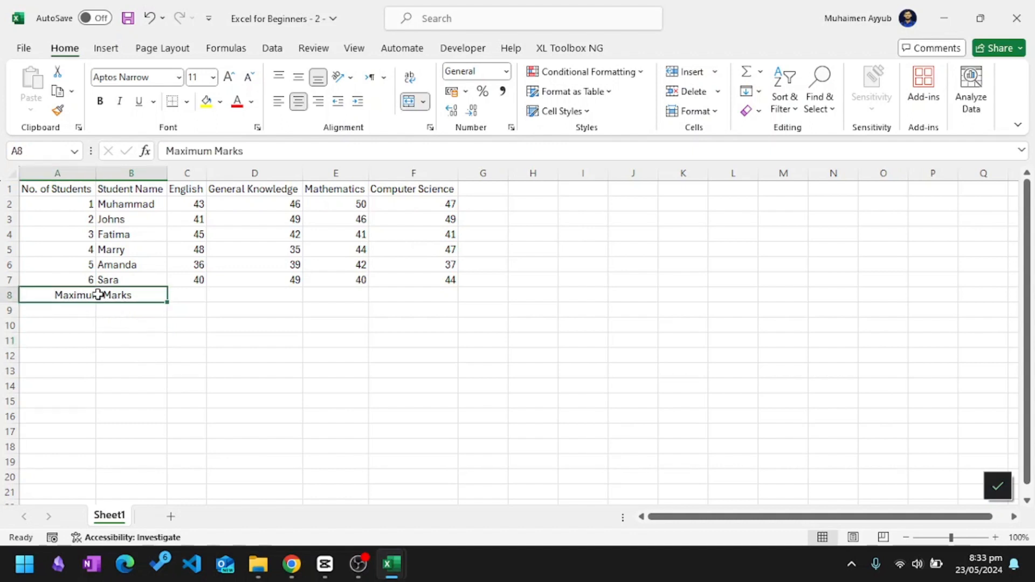
left_click(410, 103)
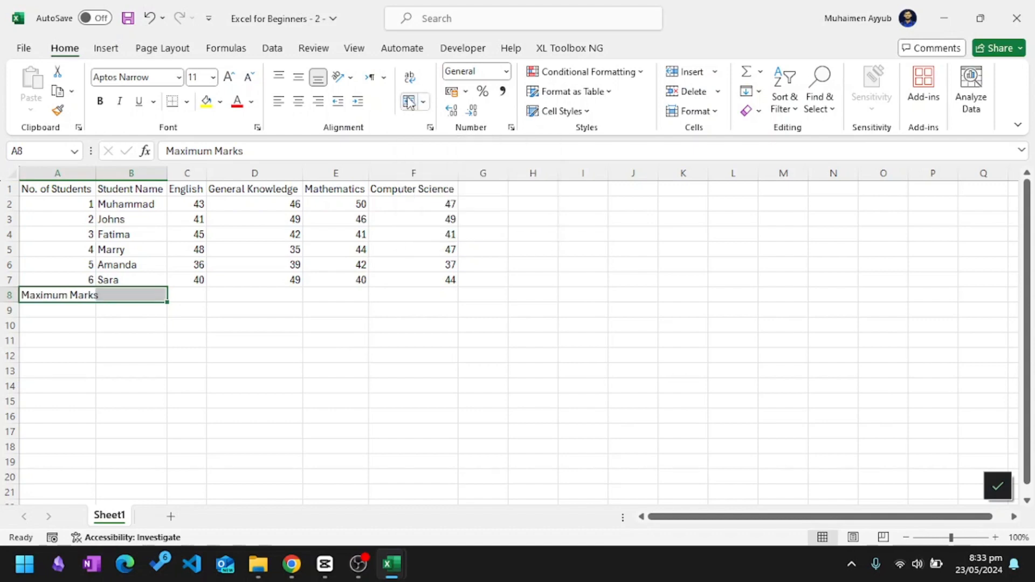
left_click(410, 103)
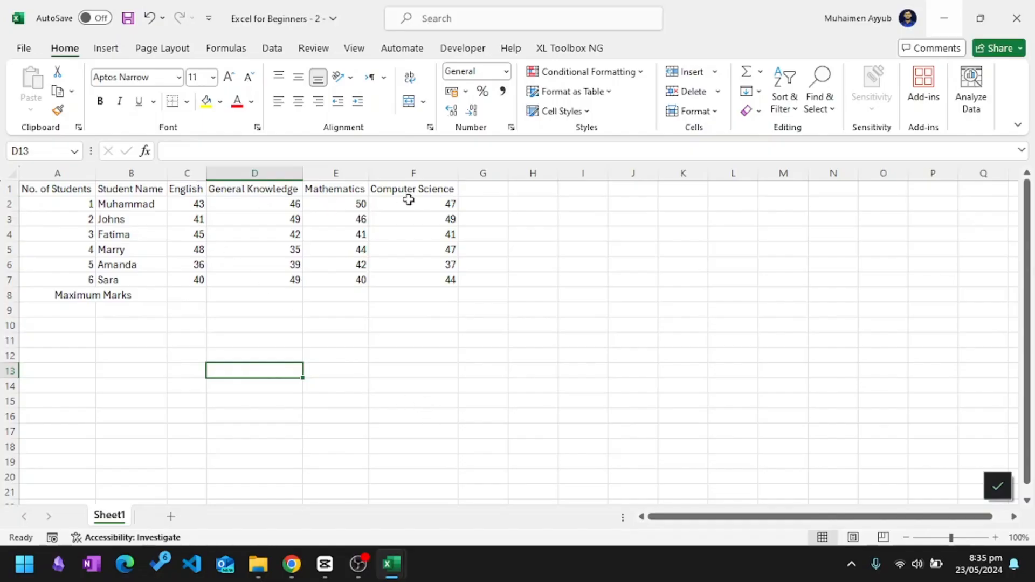
left_click(358, 357)
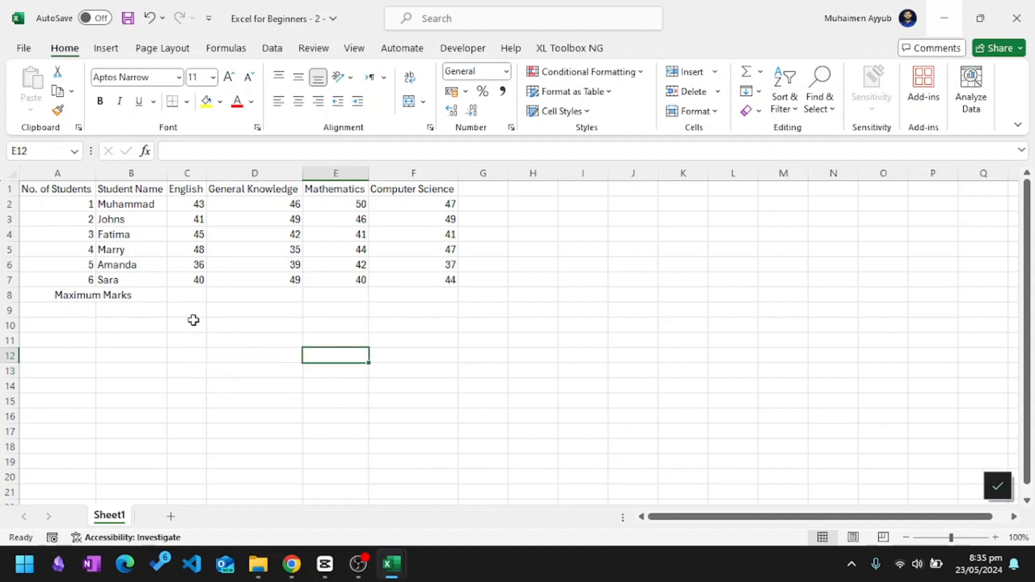
Enter a maximum mark of 50 for English in C8 and for General Knowledge in D8.
left_click(194, 297)
type("50")
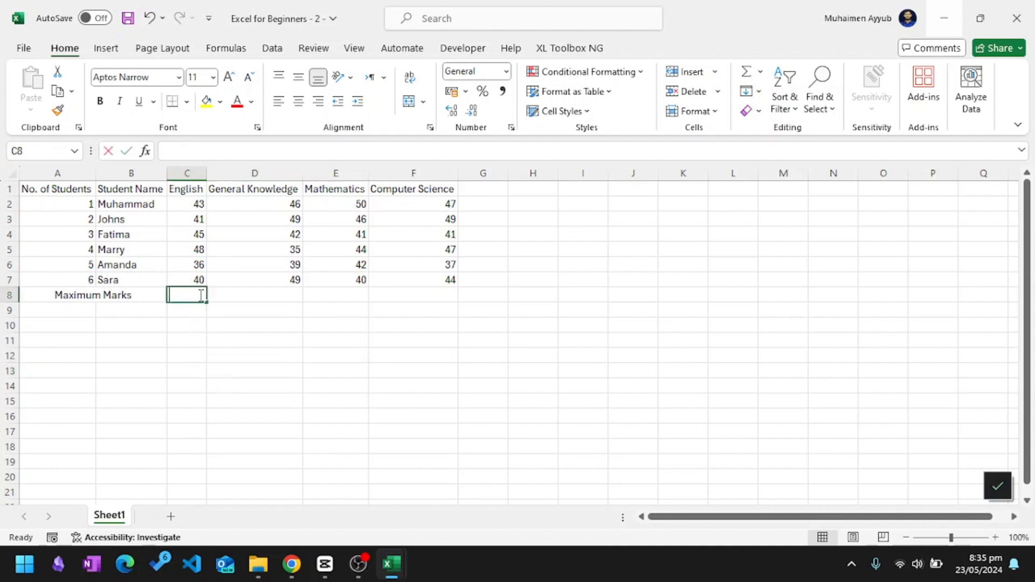
key("Tab")
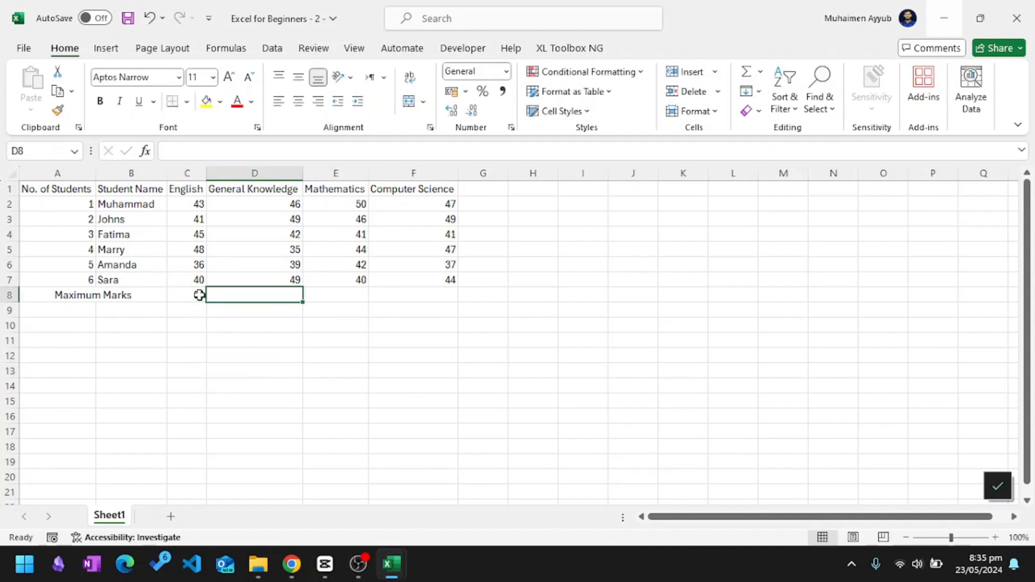
type("50")
key("Tab")
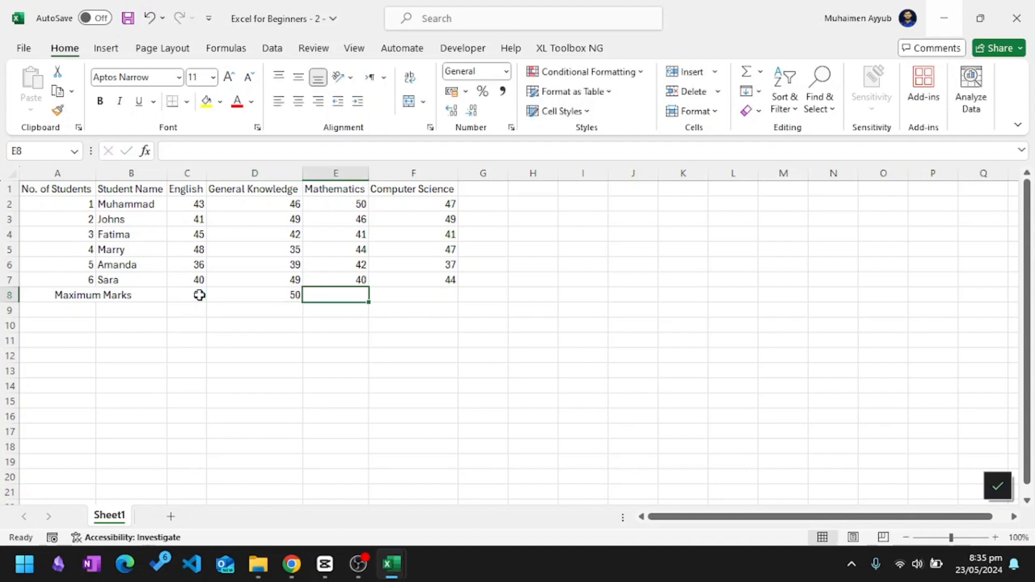
left_click(367, 388)
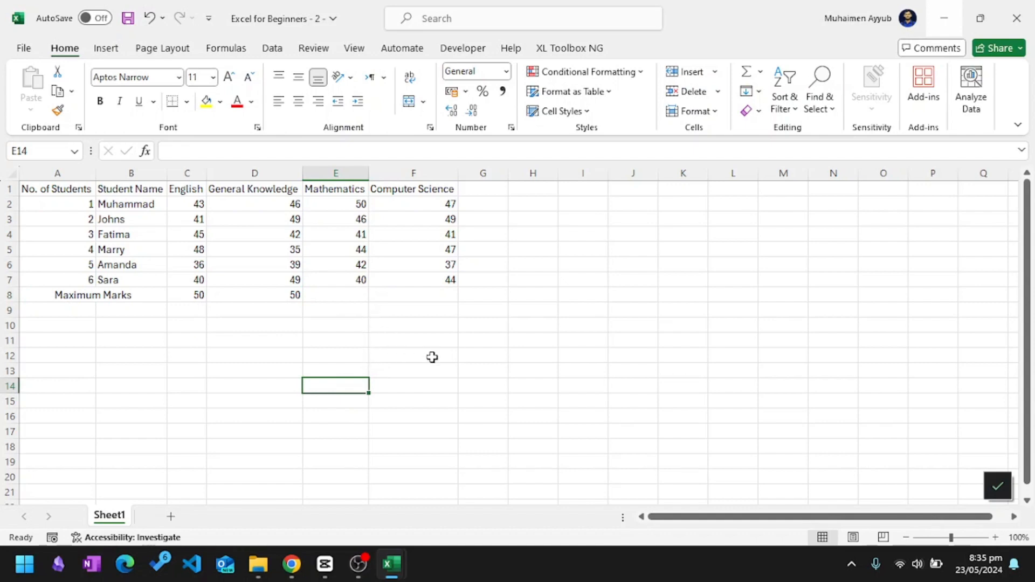
Fill the maximum marks from C8:D8 across to the Mathematics and Computer Science columns, E8 and F8.
left_click(190, 295)
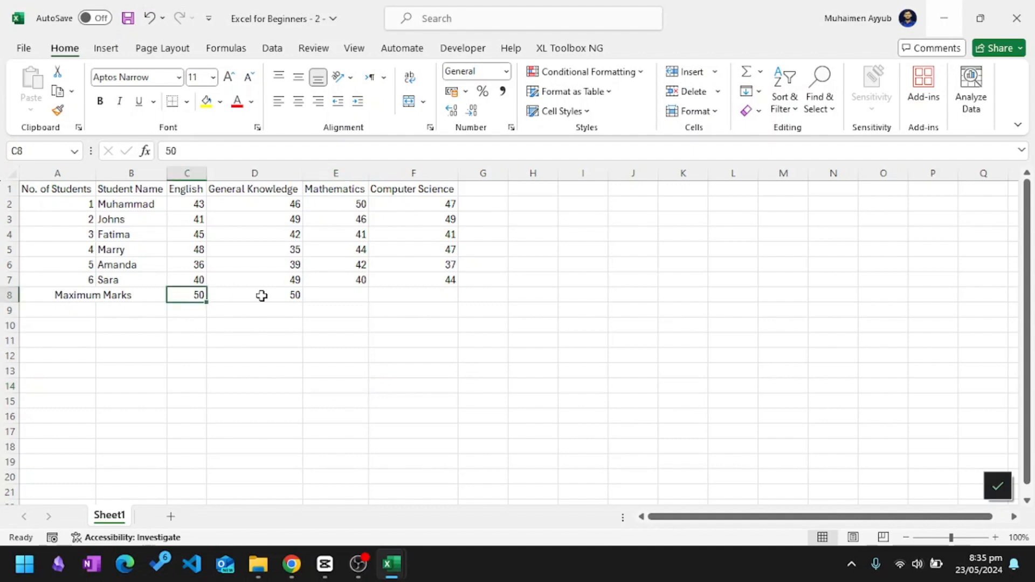
left_click(261, 294)
left_click_drag(194, 296, 281, 301)
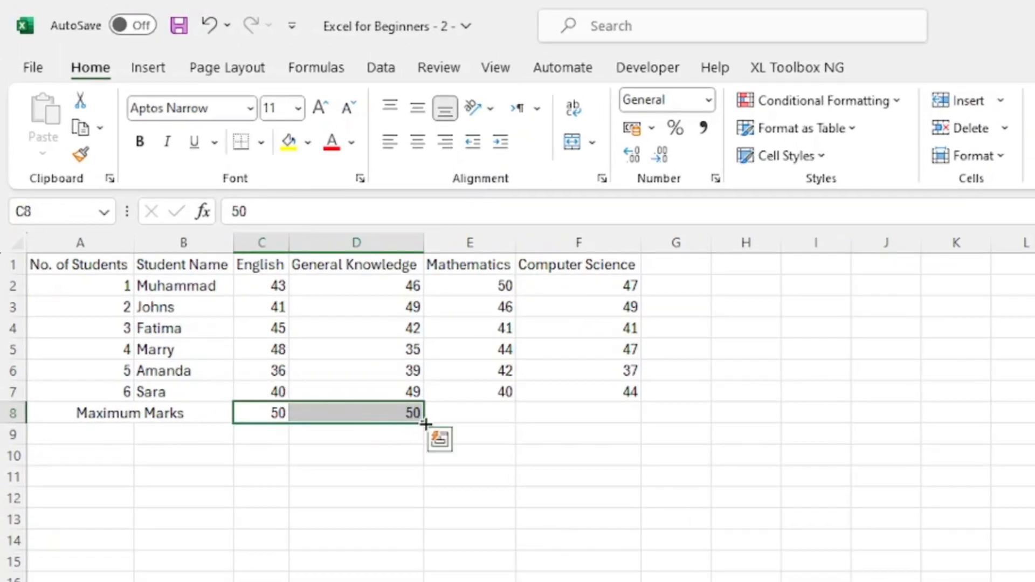
left_click_drag(426, 424, 607, 426)
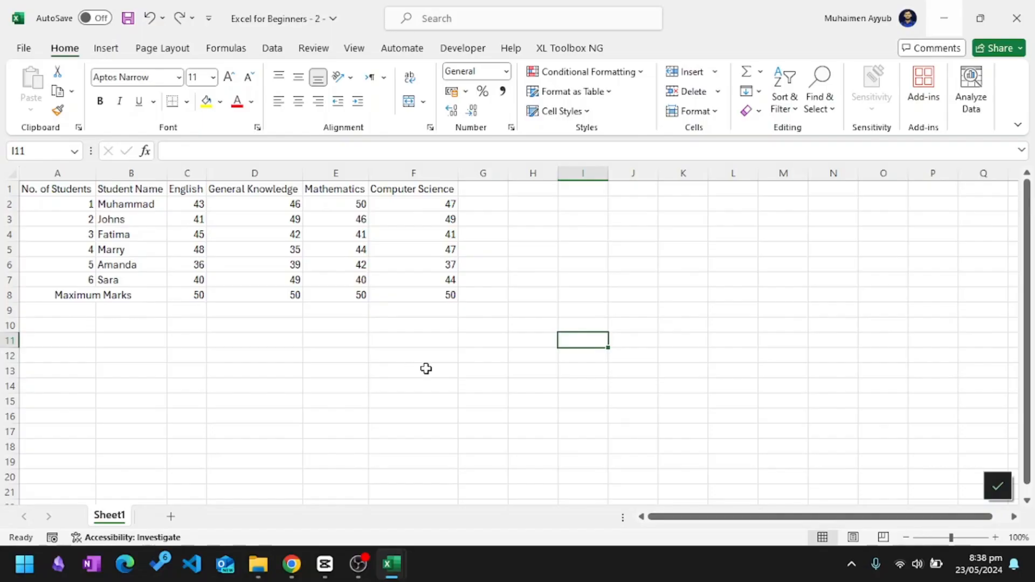
left_click(286, 388)
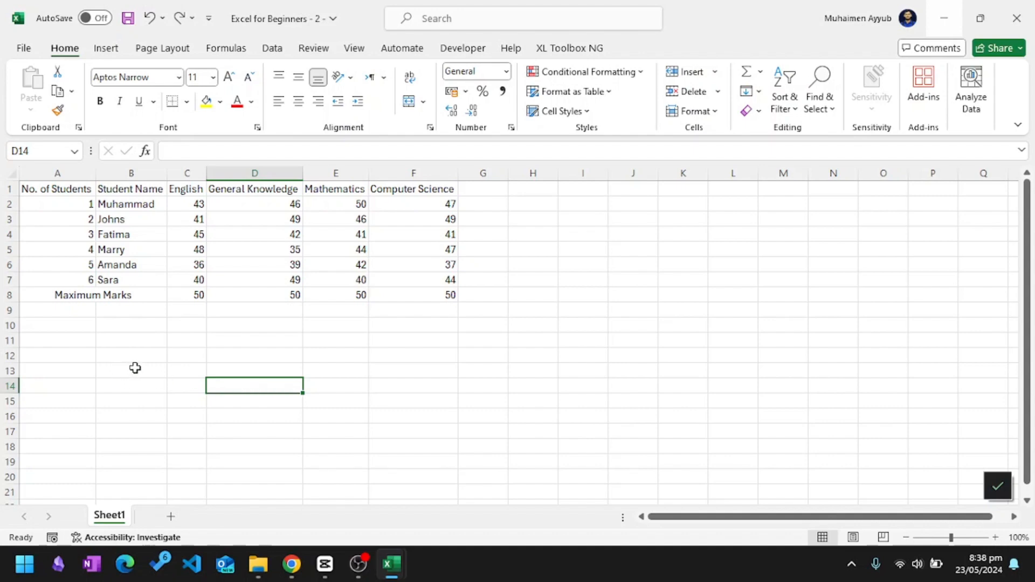
Insert a blank row at row 8 above the "Maximum Marks" row, and undo the insertion.
left_click(9, 279)
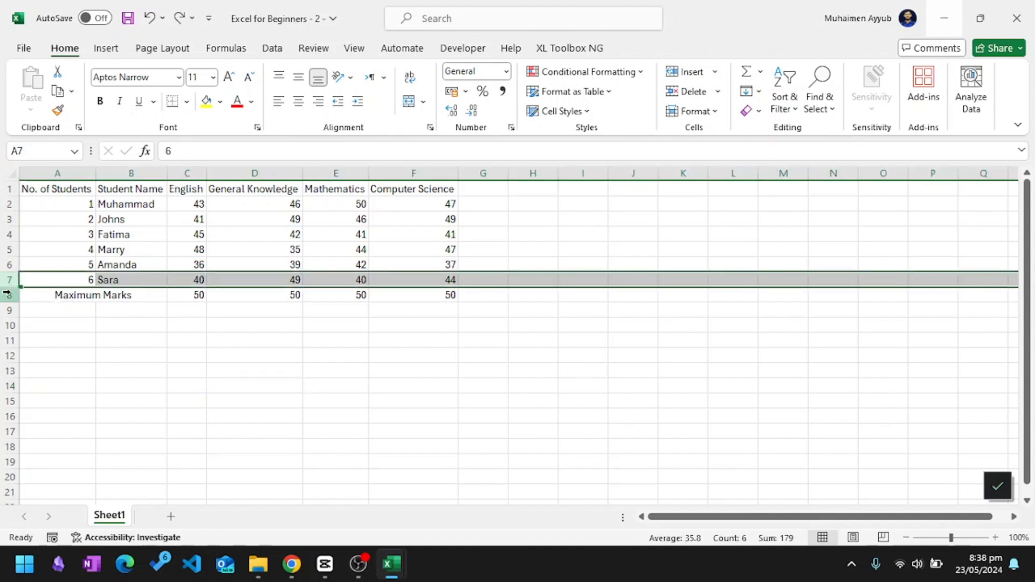
left_click(8, 294)
left_click(28, 279)
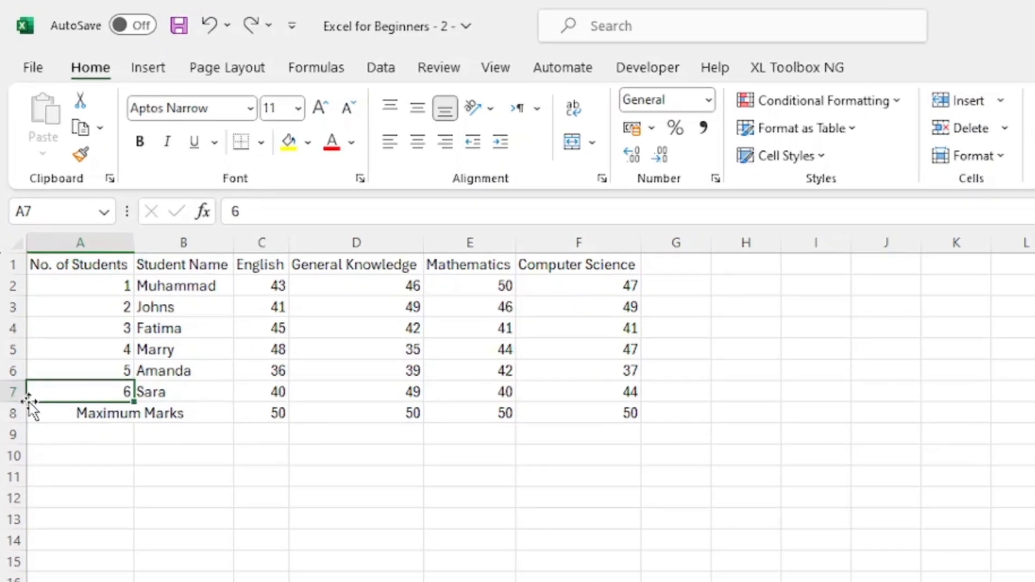
left_click(10, 296)
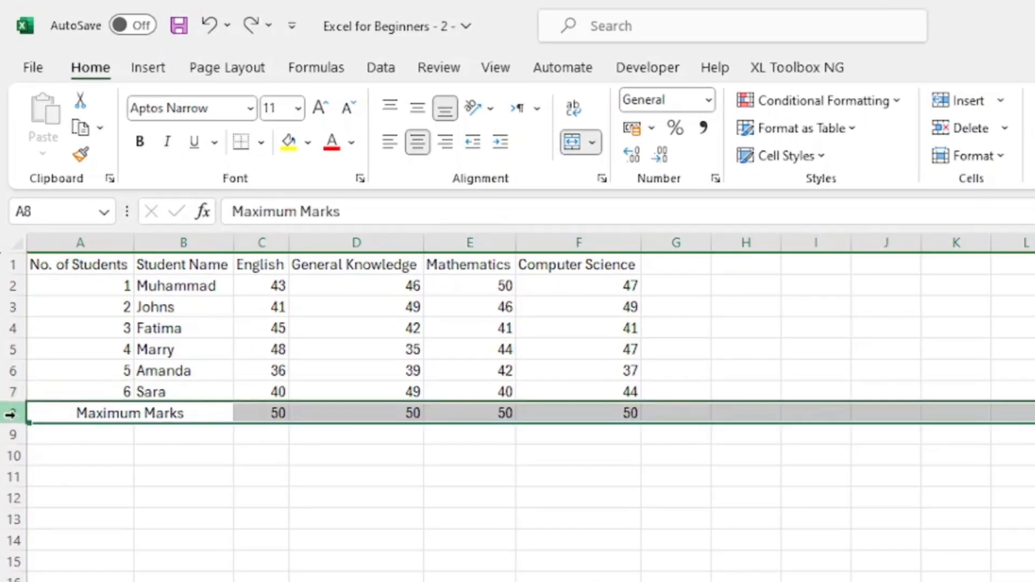
right_click(11, 414)
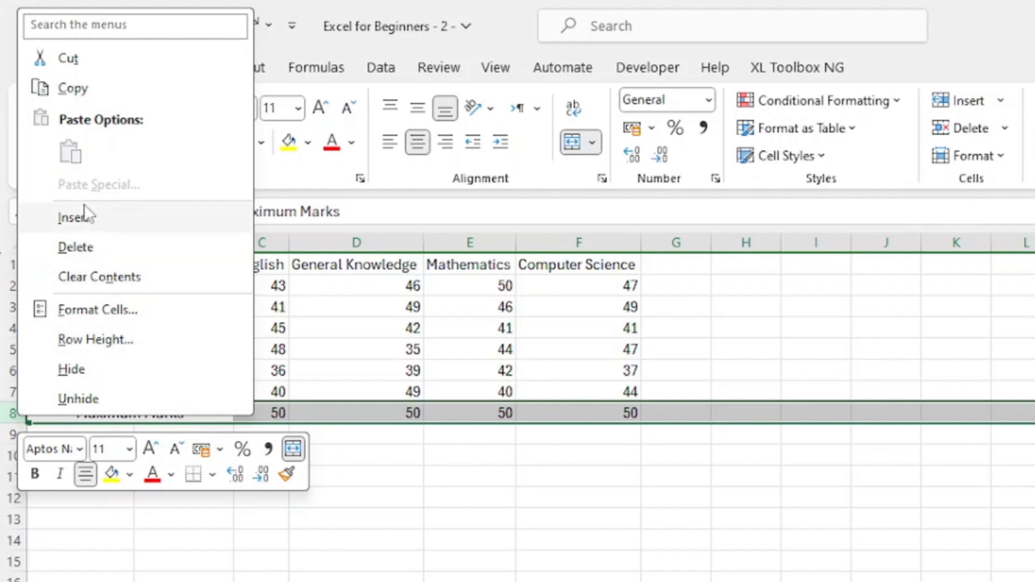
left_click(106, 225)
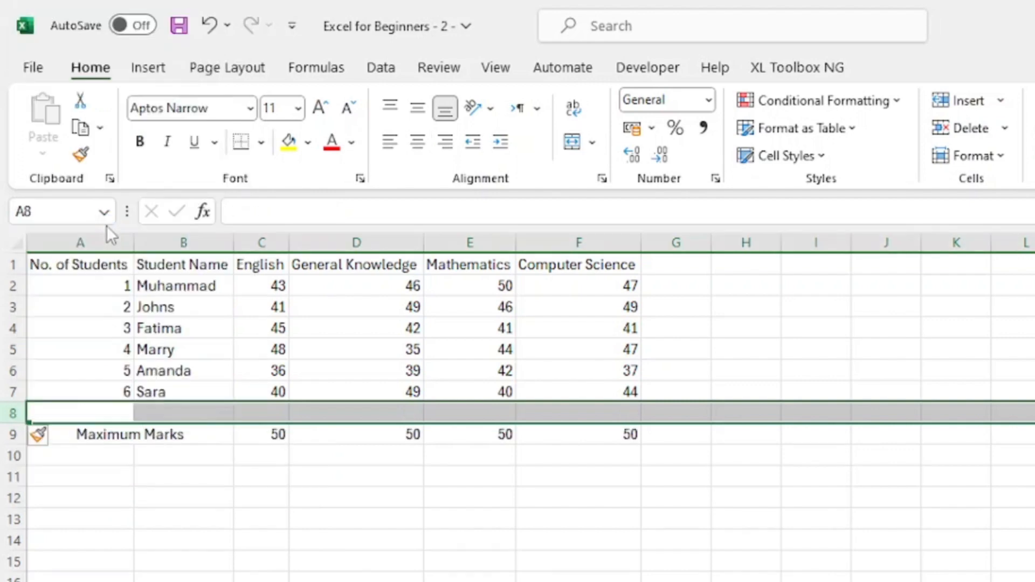
left_click(315, 468)
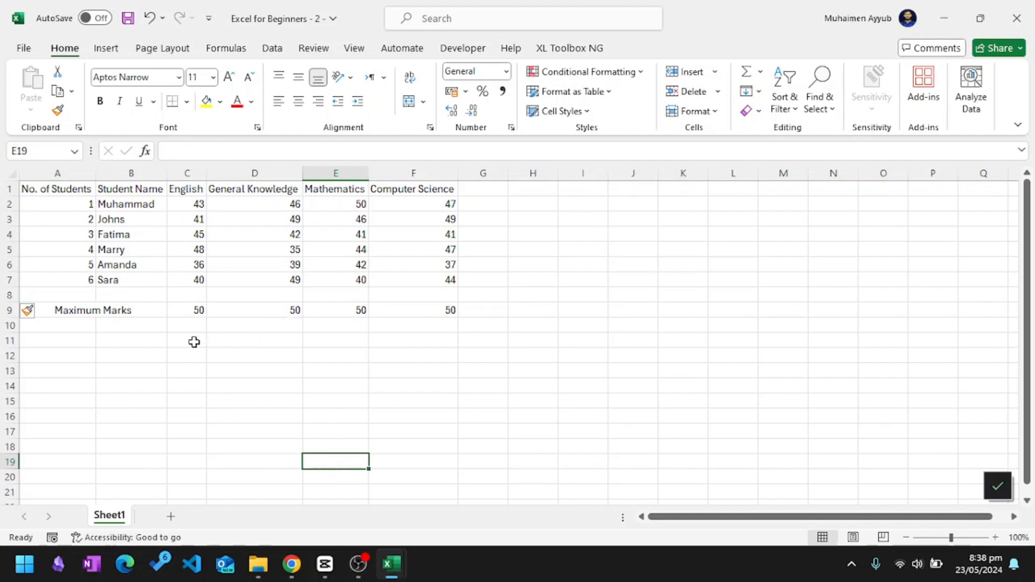
key("ctrl+z")
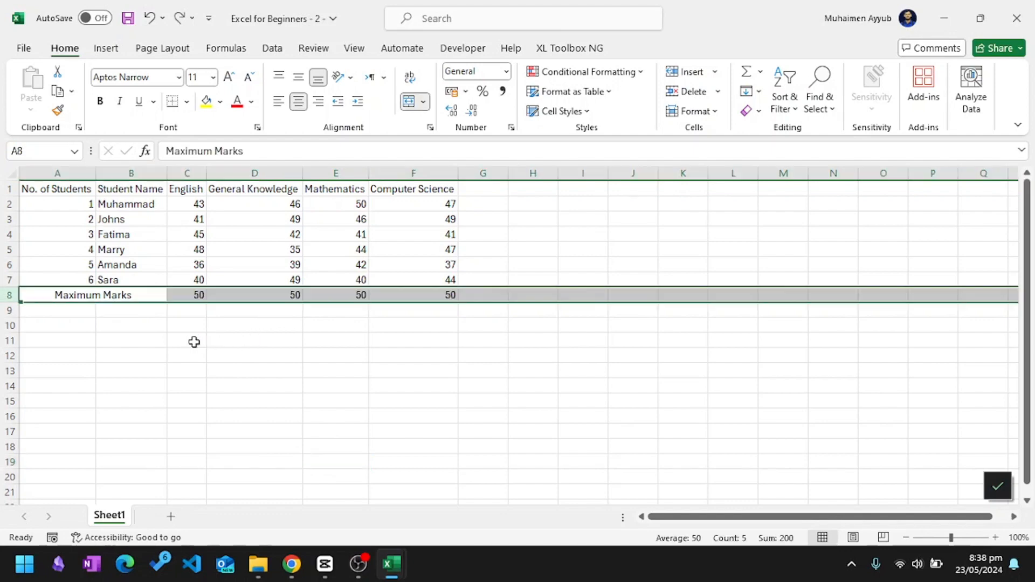
left_click(128, 354)
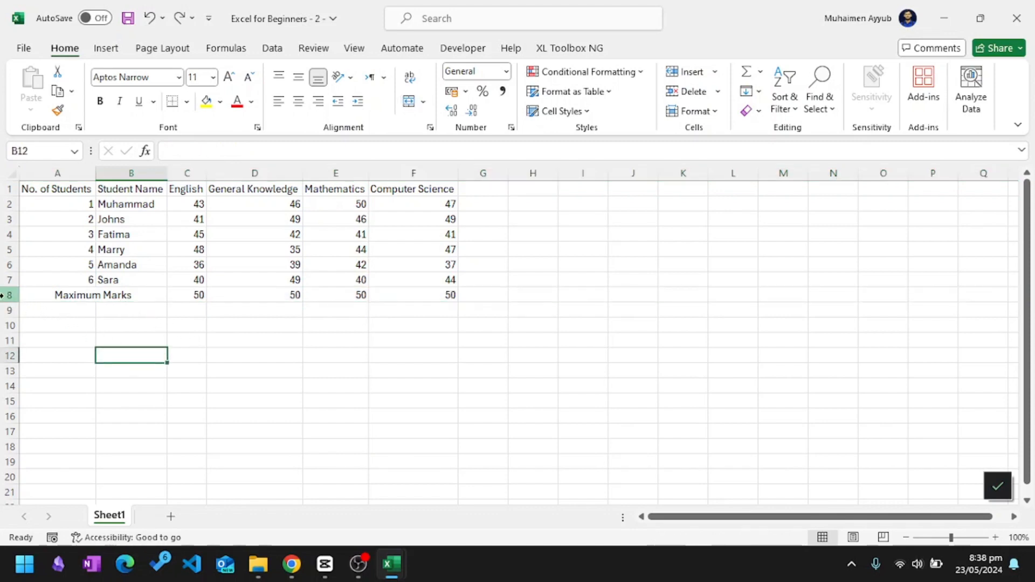
Insert a new sheet row between the last student in row 7 and the "Maximum Marks" row.
left_click(7, 295)
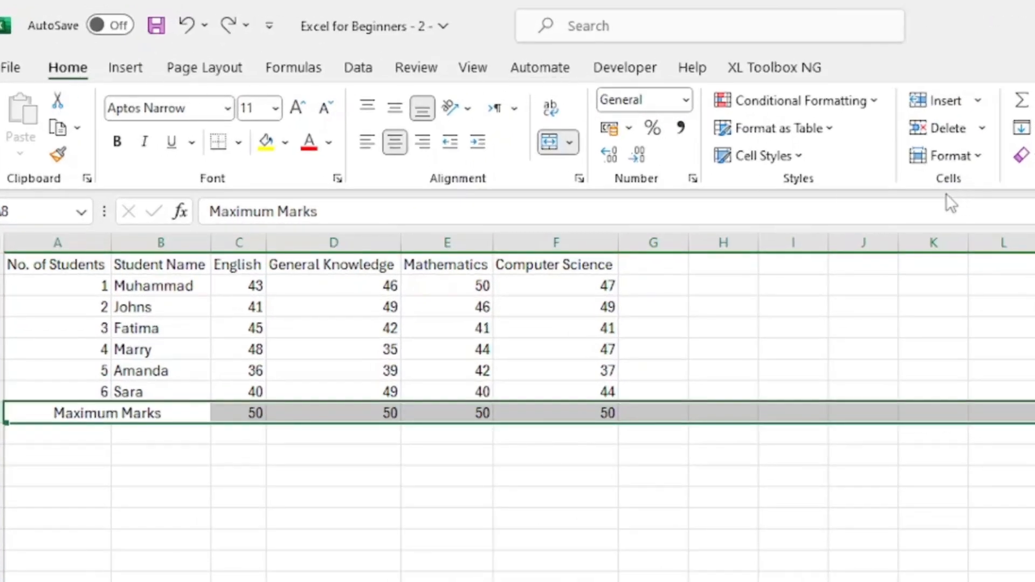
left_click(985, 96)
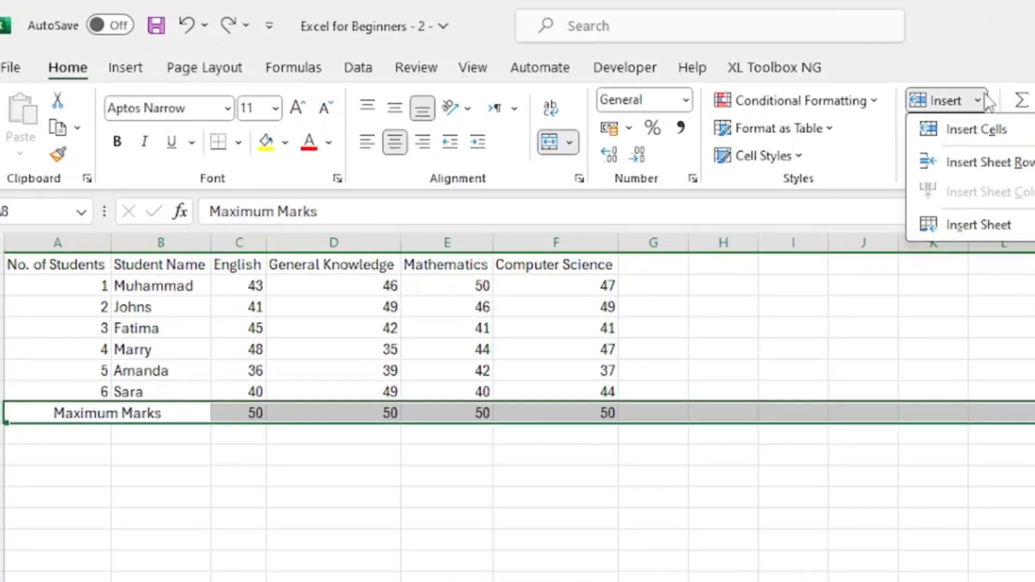
left_click(980, 160)
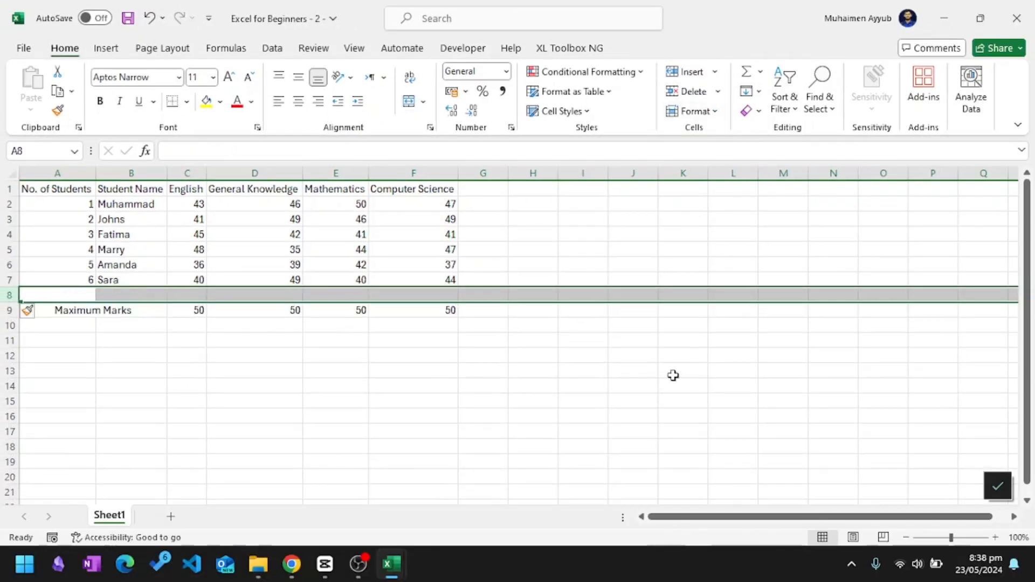
left_click(270, 415)
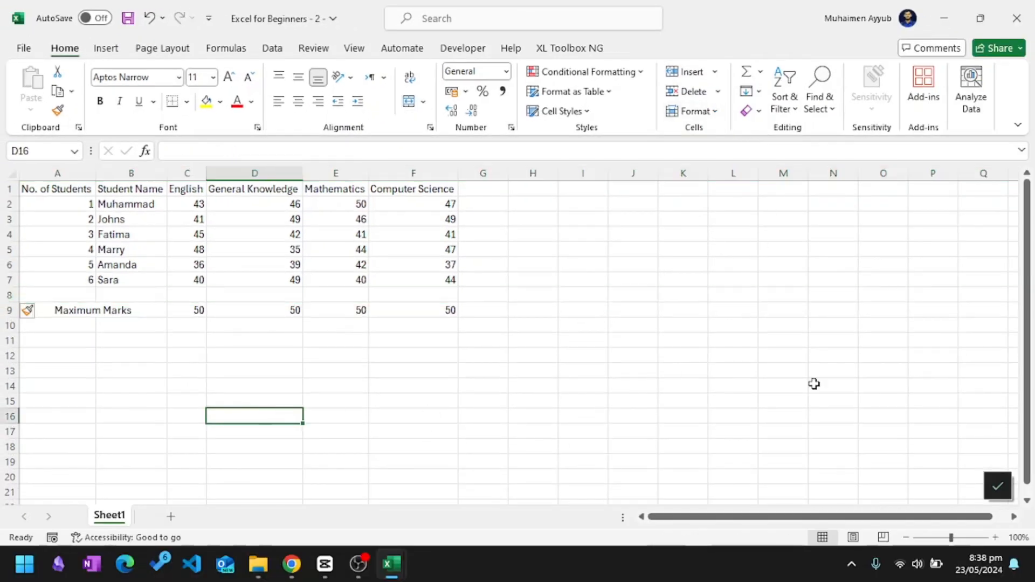